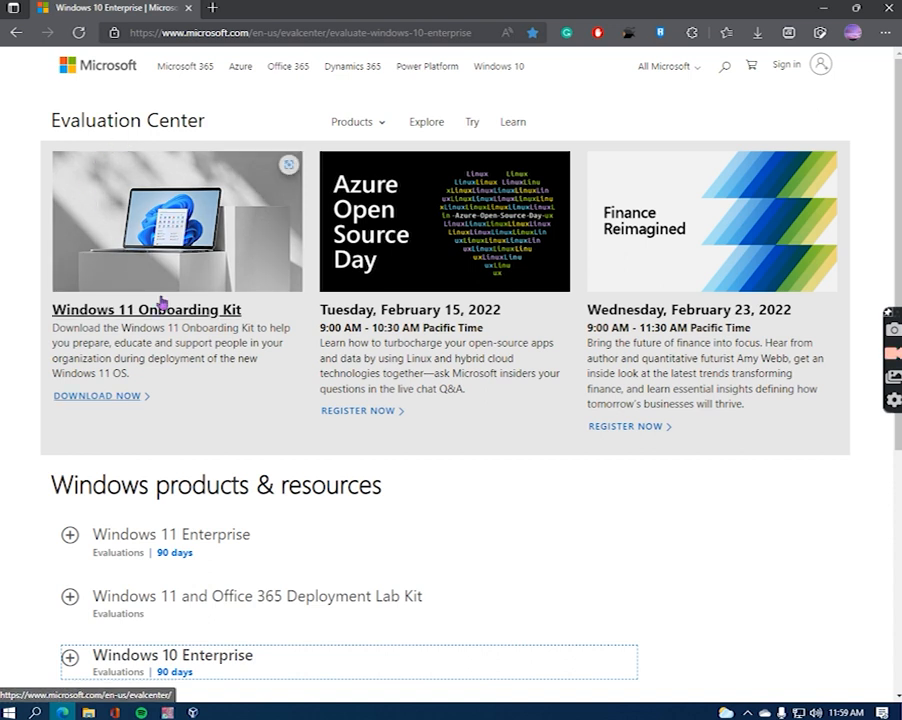
# - Scroll down the Evaluation Center page to the Windows products and resources list
pyautogui.scroll(-2, 295, 582)
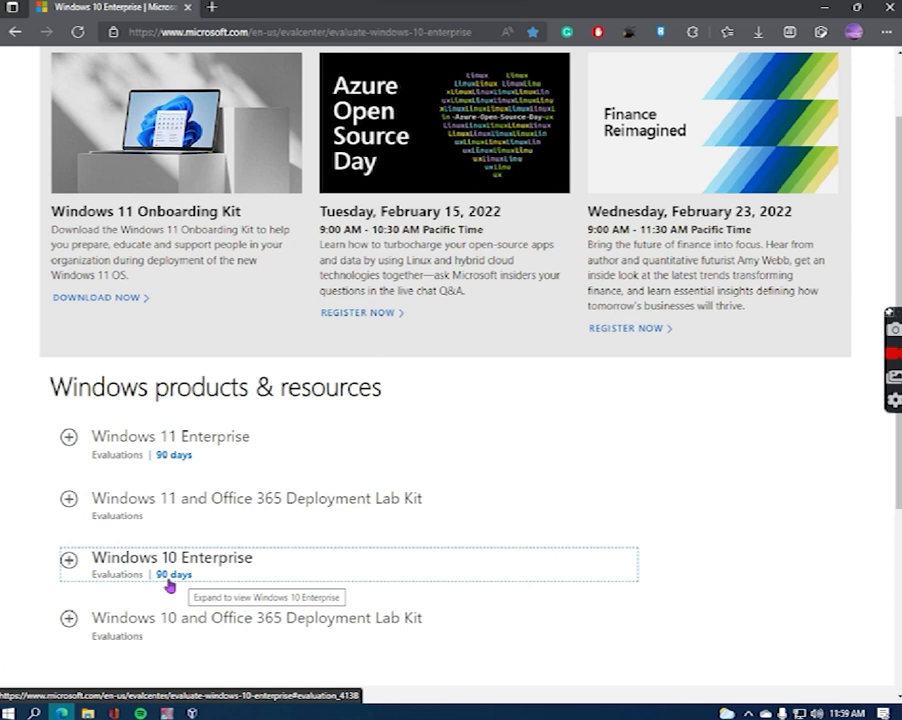
# - Expand the Windows 10 Enterprise entry and open its free evaluation registration form
pyautogui.click(70, 564)
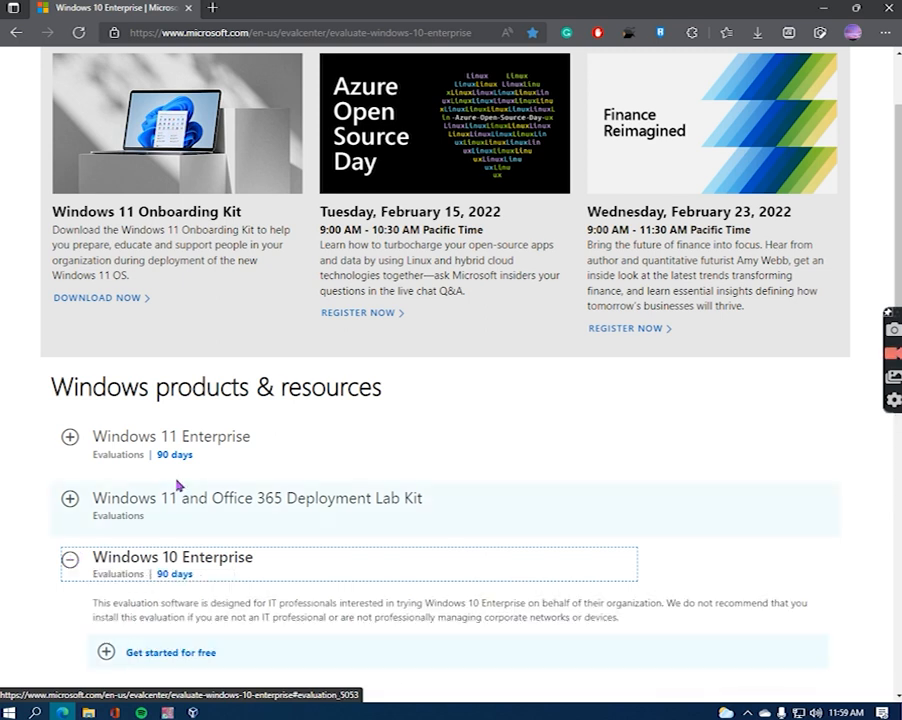
pyautogui.scroll(-4, 182, 480)
pyautogui.click(105, 456)
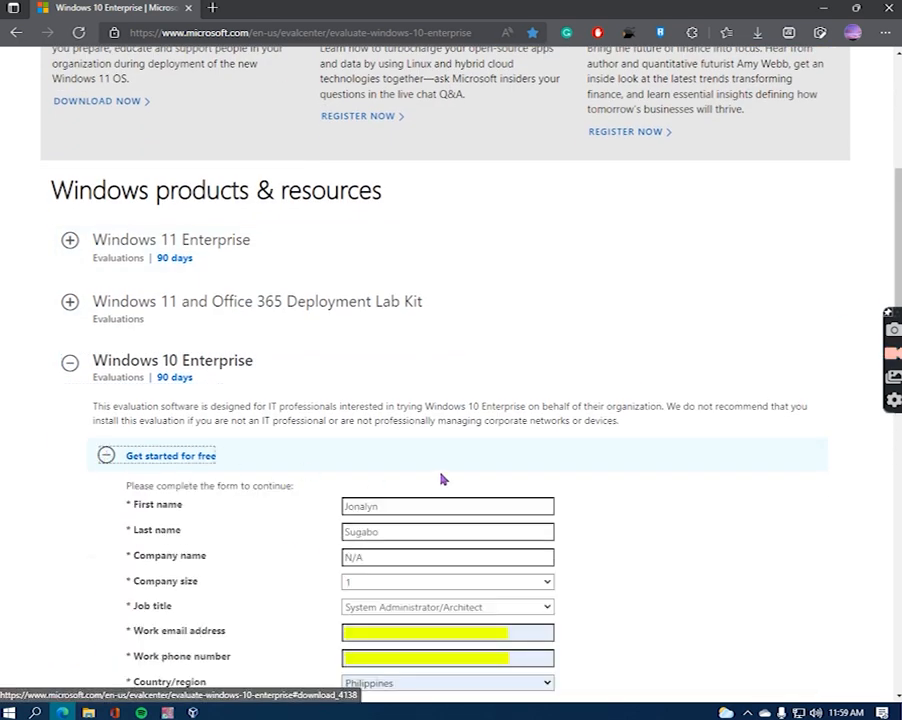
pyautogui.scroll(-4, 300, 330)
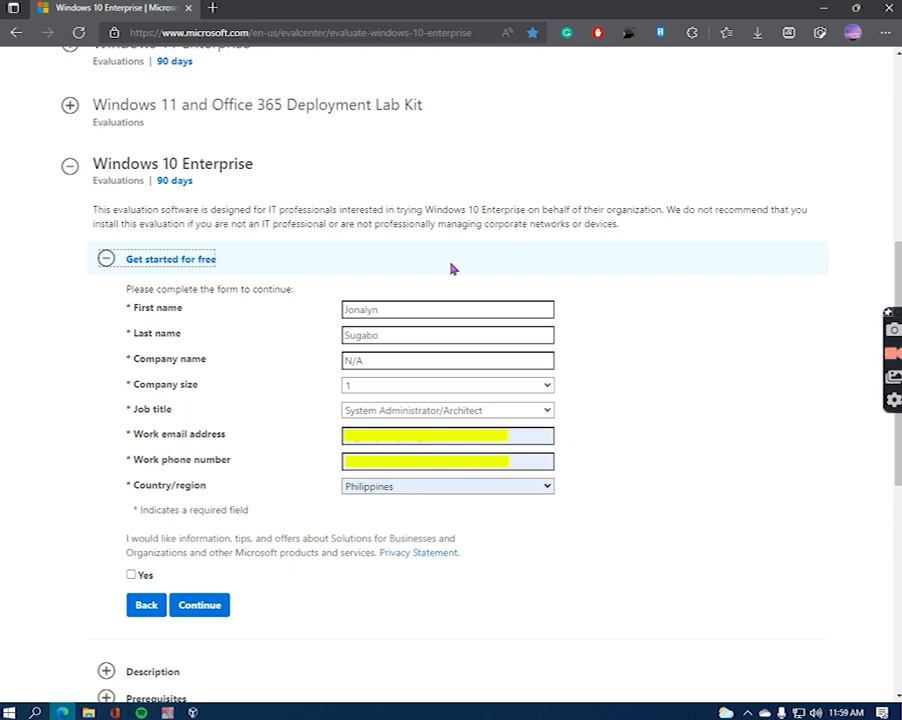
# - Submit the registration form and download the 64-bit English Windows 10 Enterprise ISO
pyautogui.click(220, 610)
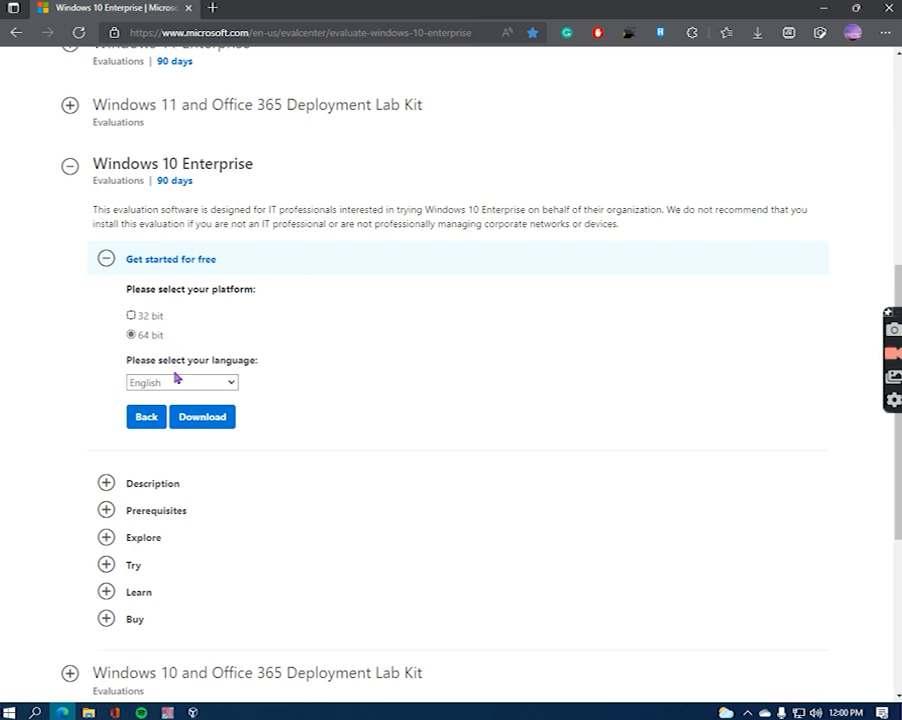
pyautogui.click(231, 384)
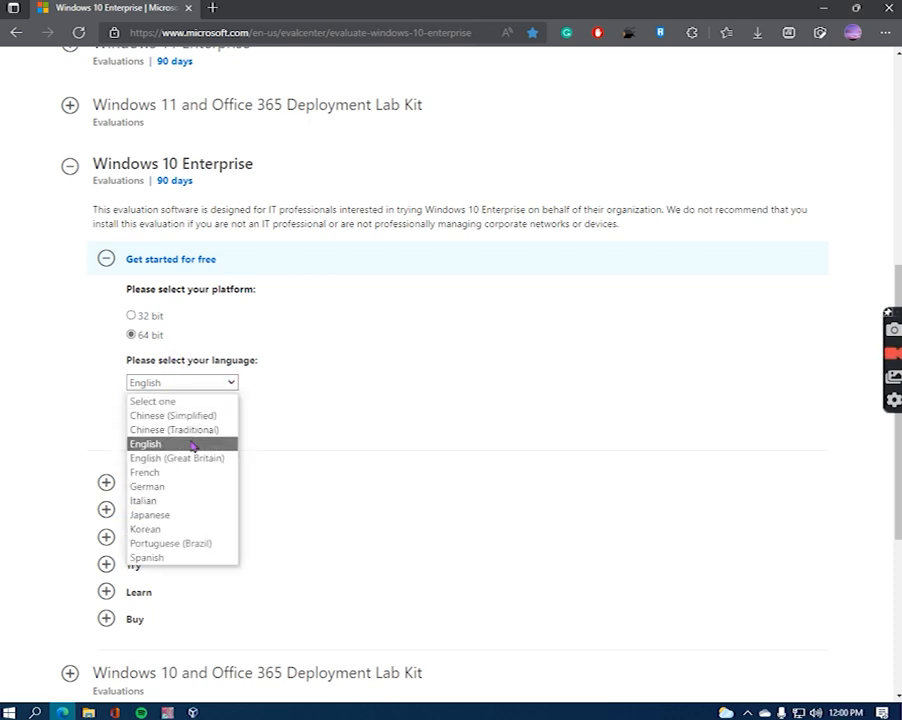
pyautogui.click(223, 445)
pyautogui.click(208, 425)
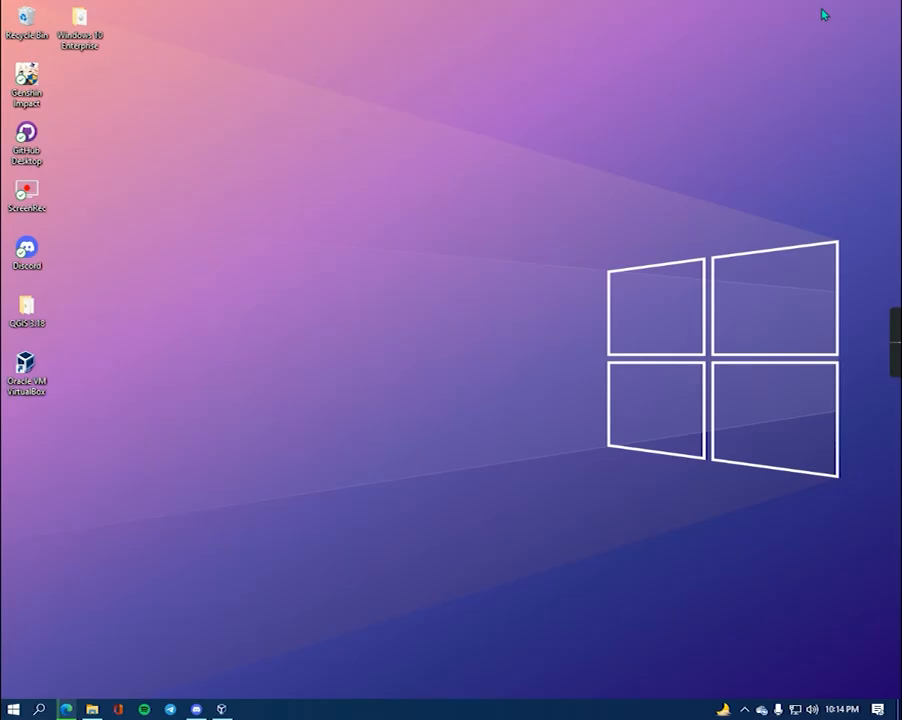
# - Create a new VM named 'Windows 10' with type Microsoft Windows and version Windows 10 (64-bit)
pyautogui.click(221, 709)
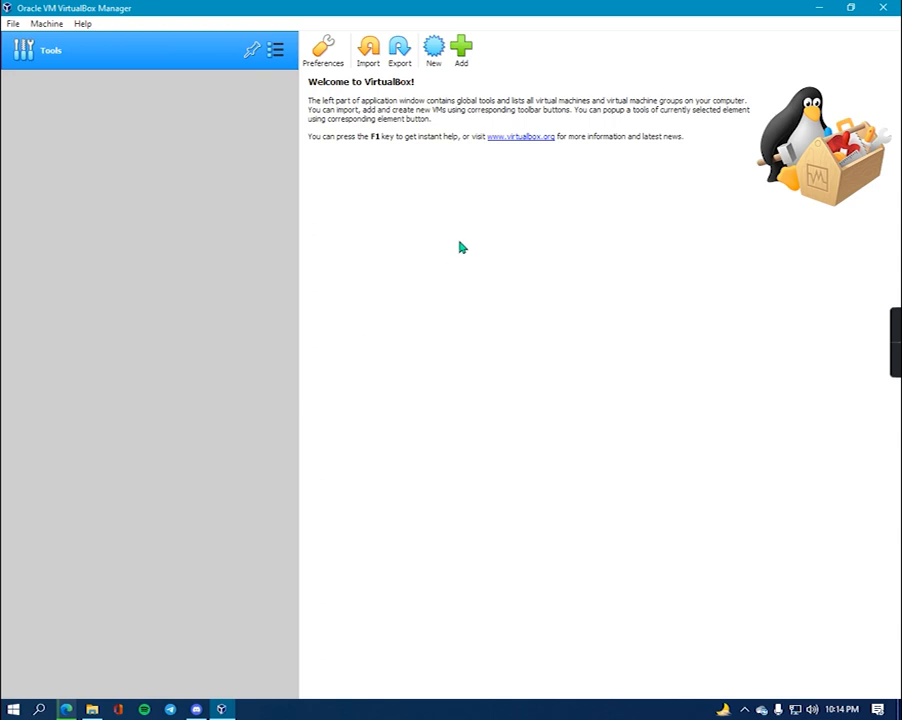
pyautogui.click(435, 61)
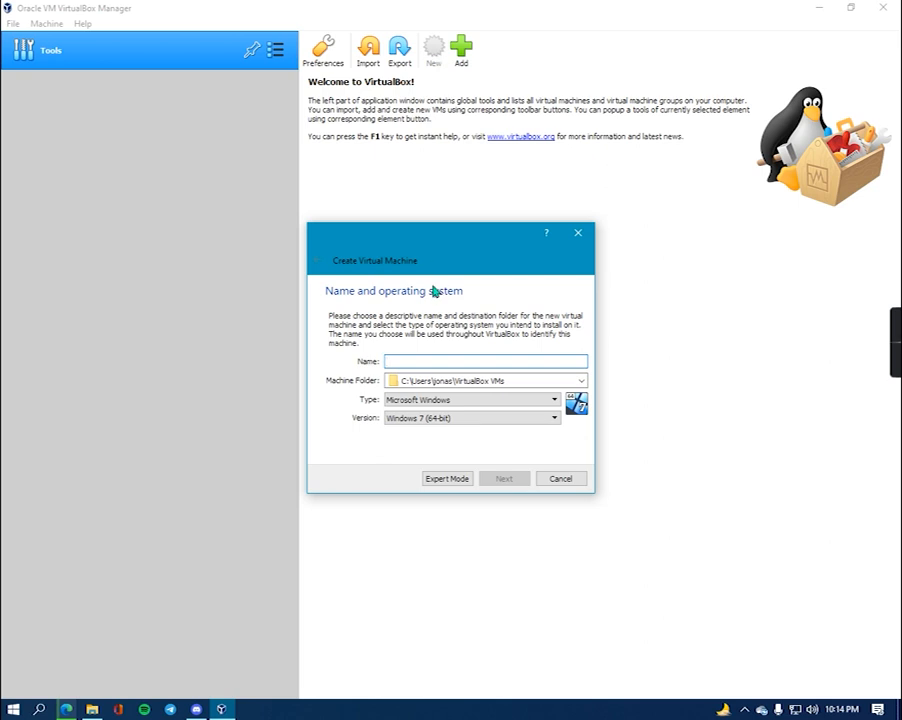
pyautogui.write('Wi')
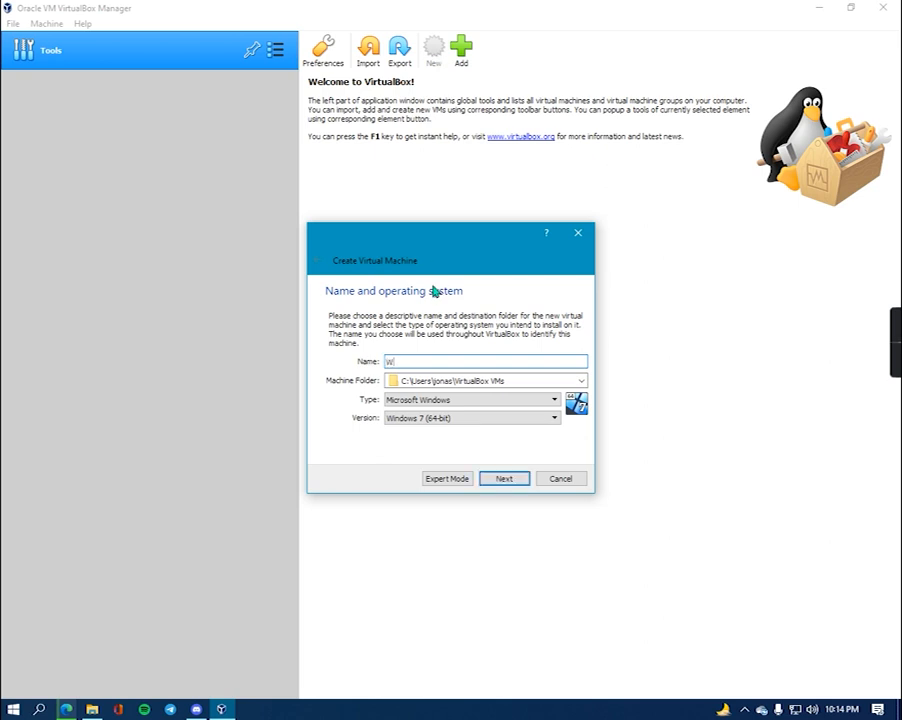
pyautogui.write('ndows 10')
pyautogui.click(484, 401)
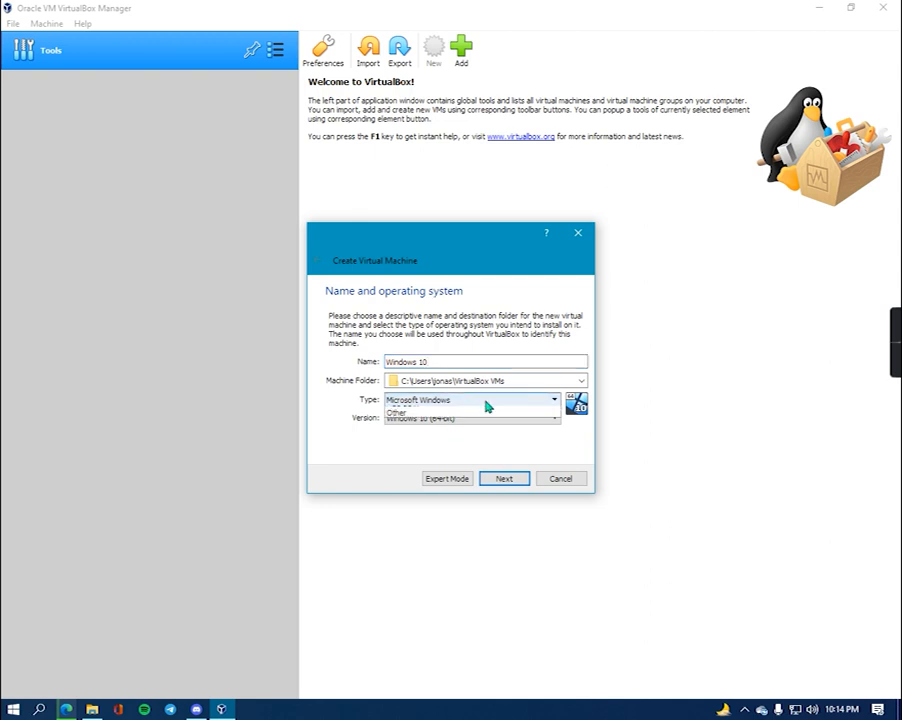
pyautogui.click(451, 414)
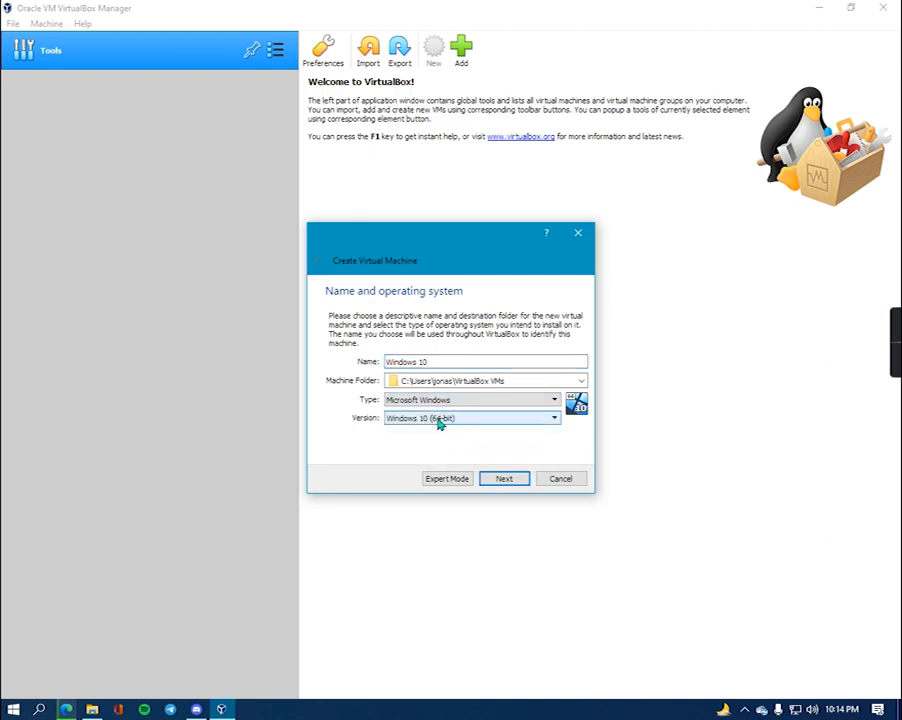
pyautogui.click(455, 420)
pyautogui.scroll(-2, 520, 495)
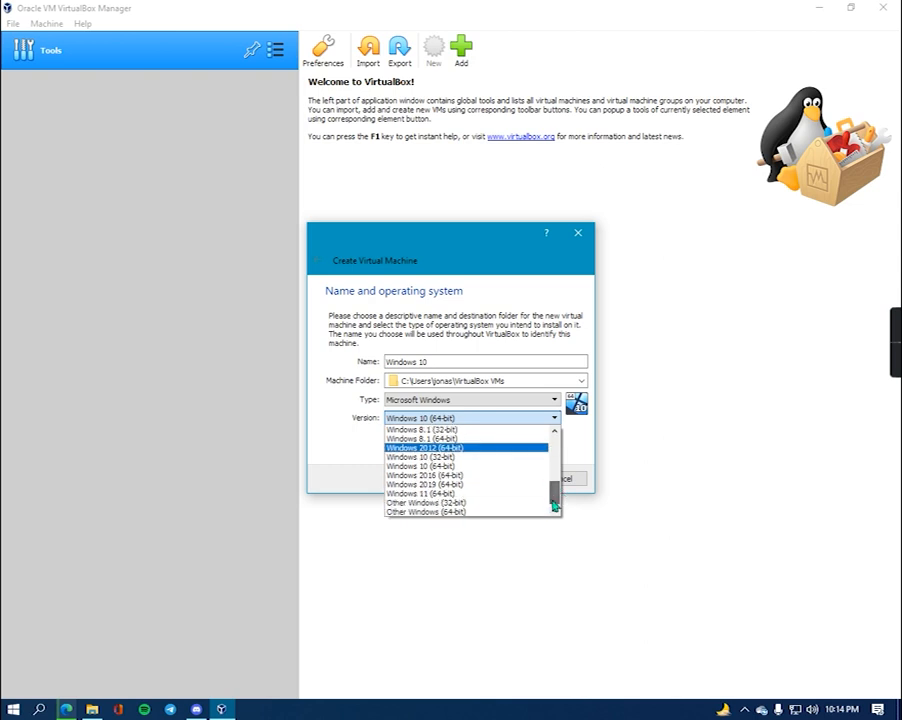
pyautogui.click(455, 466)
pyautogui.click(505, 479)
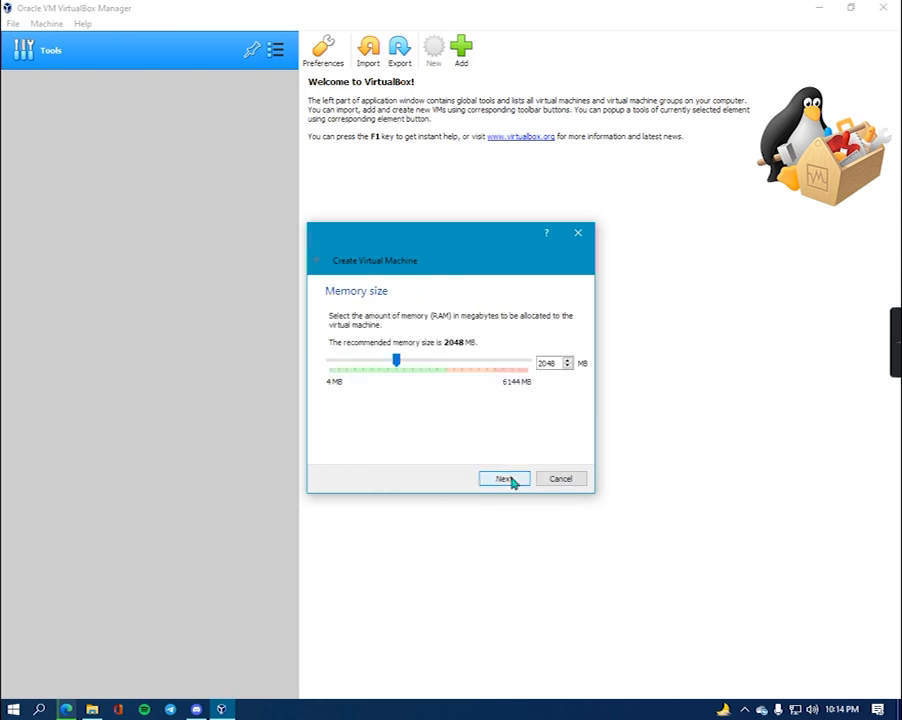
# - Give the machine 3609 MB of memory and choose to create a new virtual hard disk
pyautogui.moveTo(397, 367); pyautogui.dragTo(456, 374)
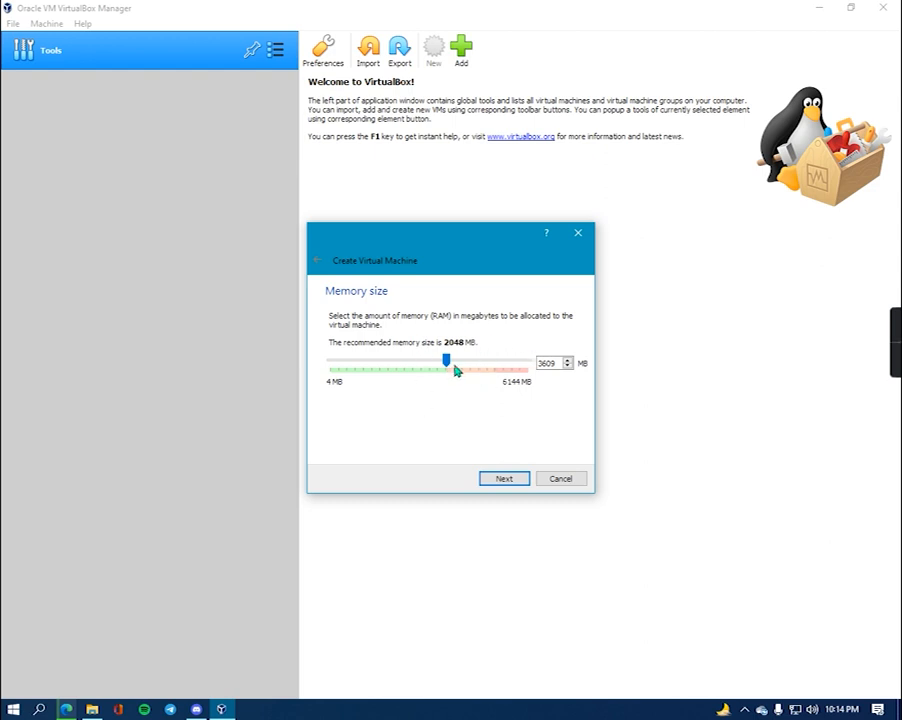
pyautogui.click(505, 479)
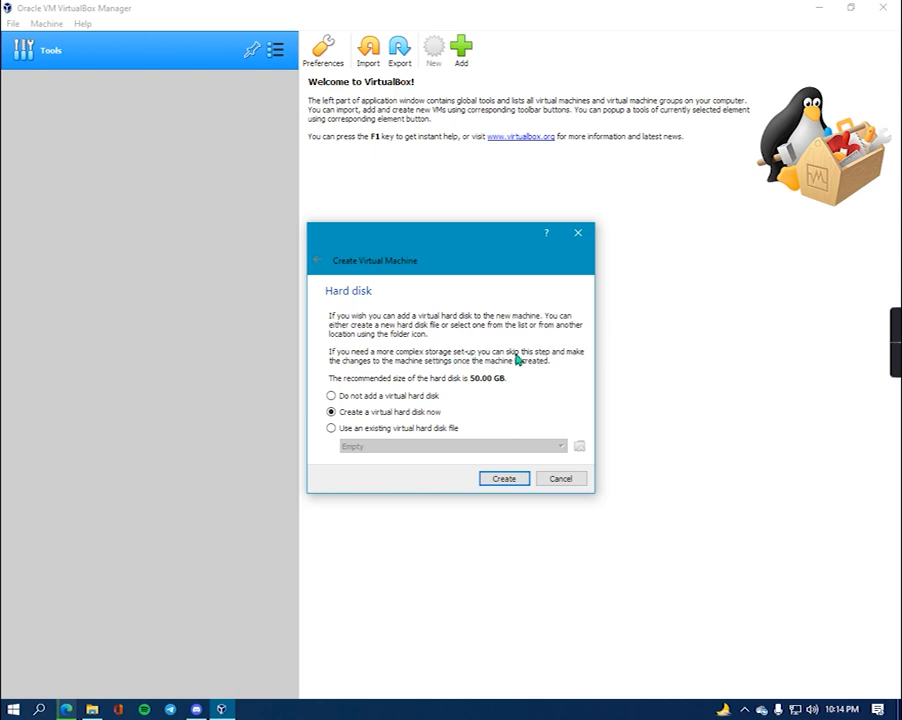
pyautogui.click(503, 480)
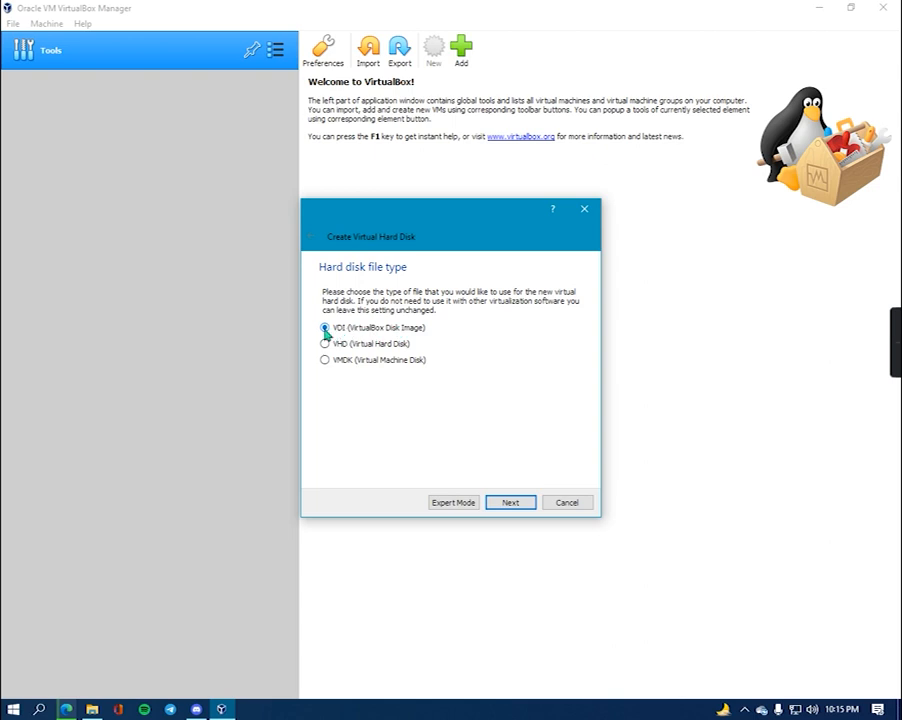
# - Keep the VDI format and dynamic allocation, then review the 50.00 GB disk location and size
pyautogui.click(514, 505)
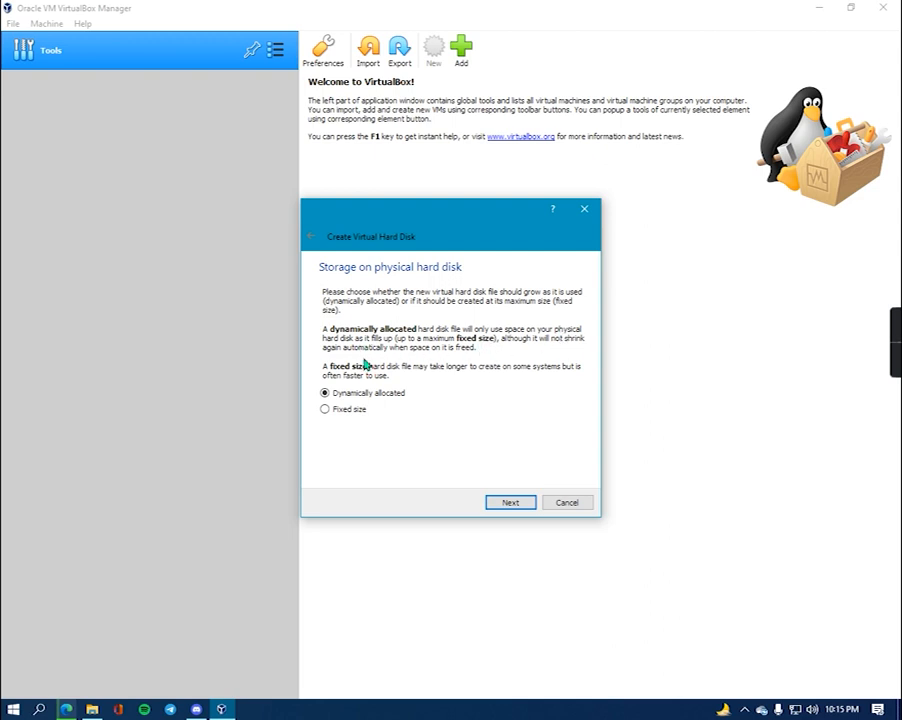
pyautogui.click(510, 502)
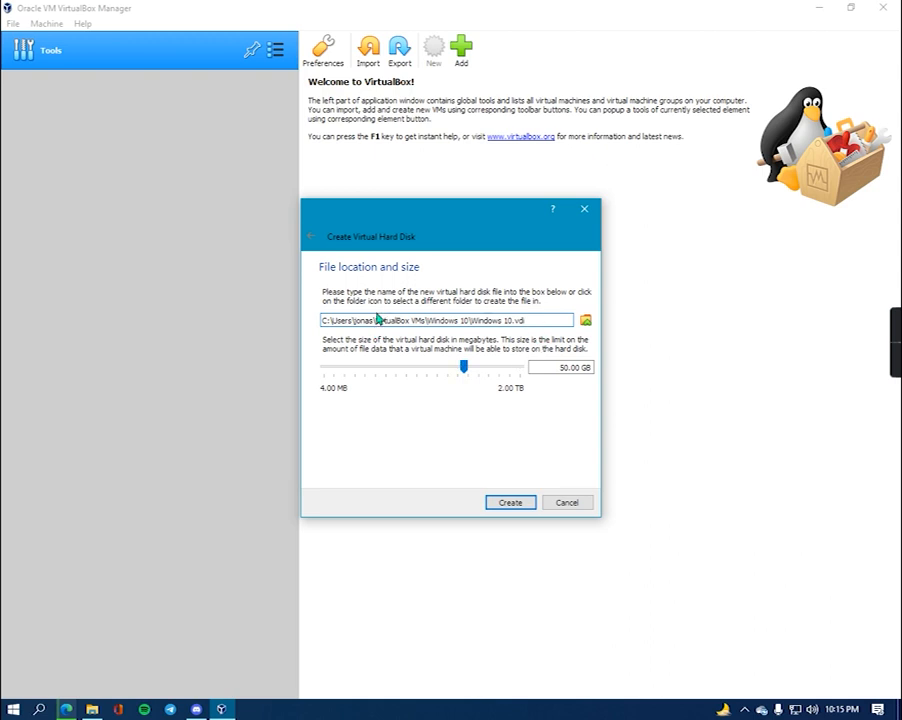
pyautogui.moveTo(467, 367)
# - Finish the machine with its 50 GB disk and set Shared Clipboard and Drag'n'Drop to Bidirectional
pyautogui.click(517, 509)
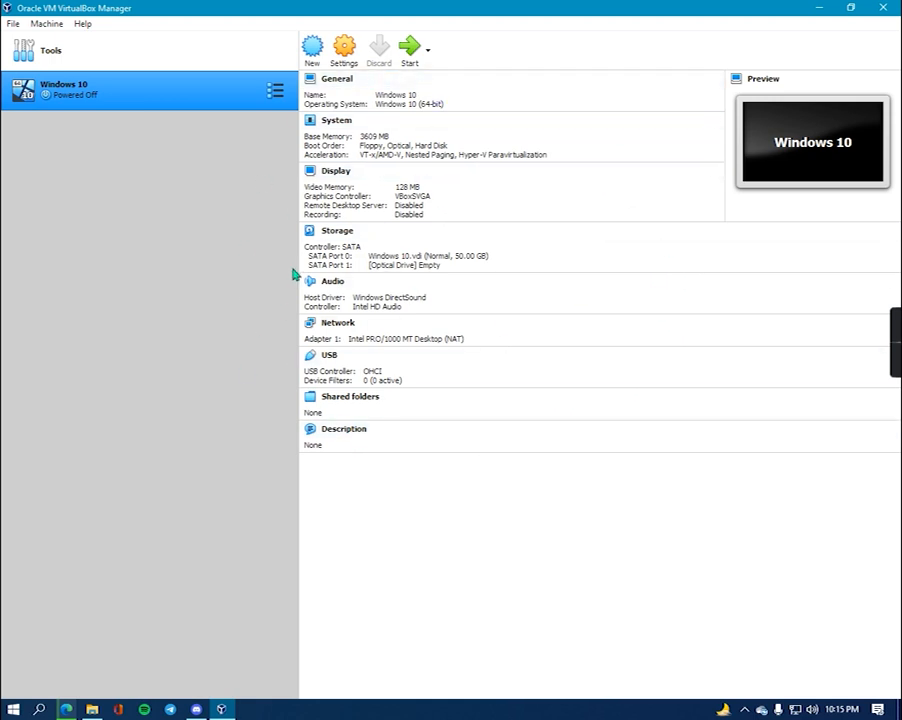
pyautogui.click(339, 60)
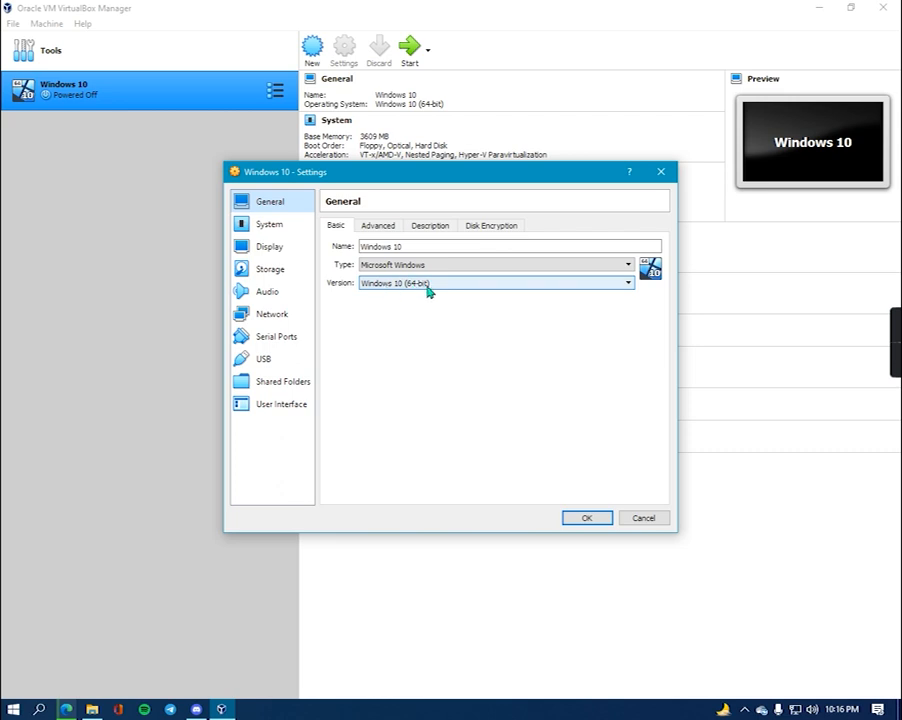
pyautogui.click(376, 228)
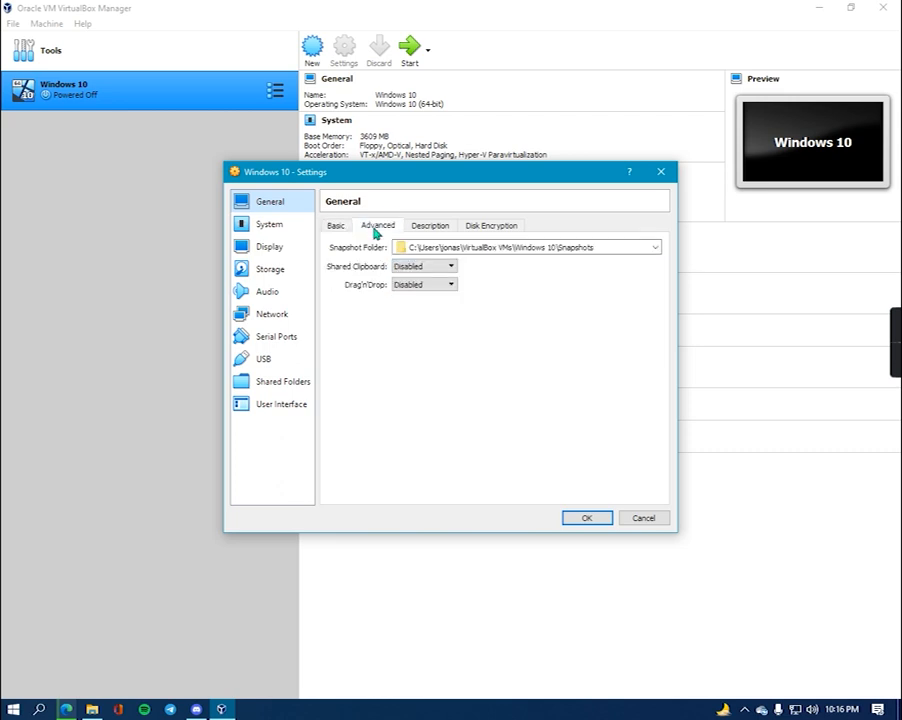
pyautogui.click(451, 266)
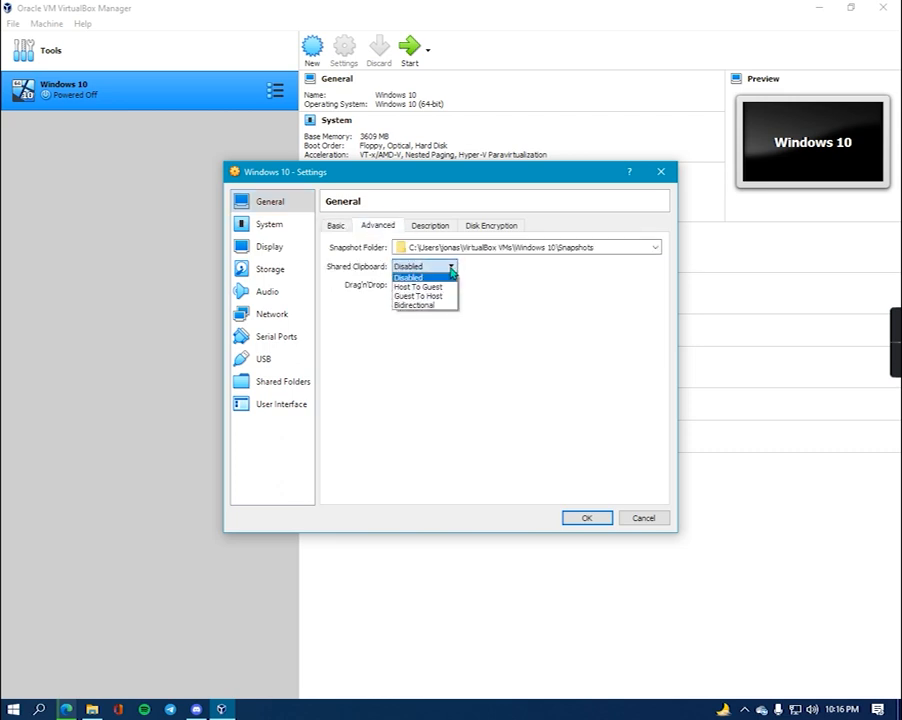
pyautogui.click(430, 305)
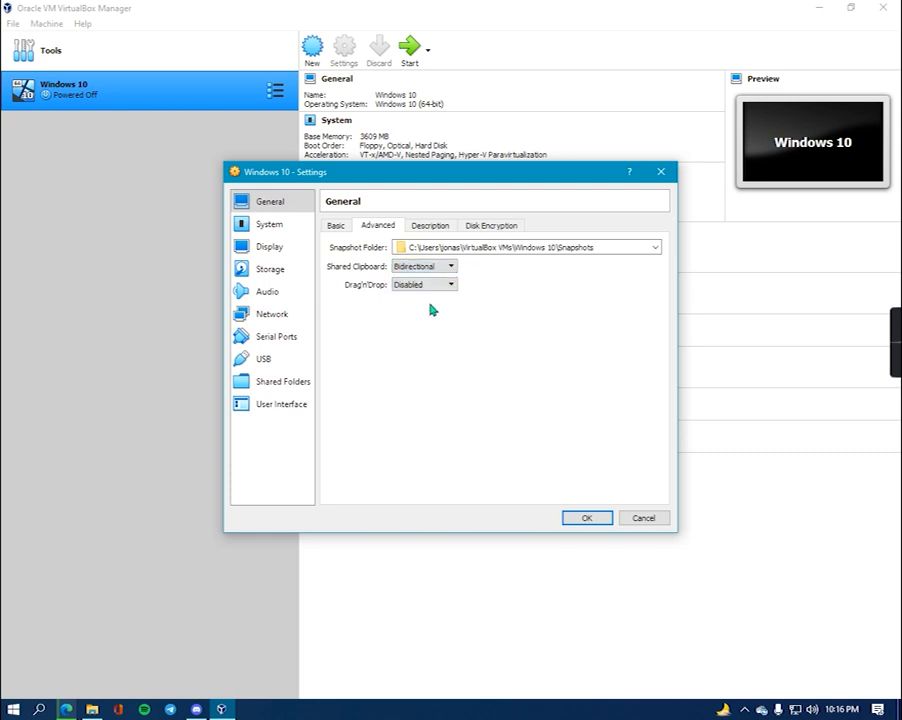
pyautogui.click(446, 287)
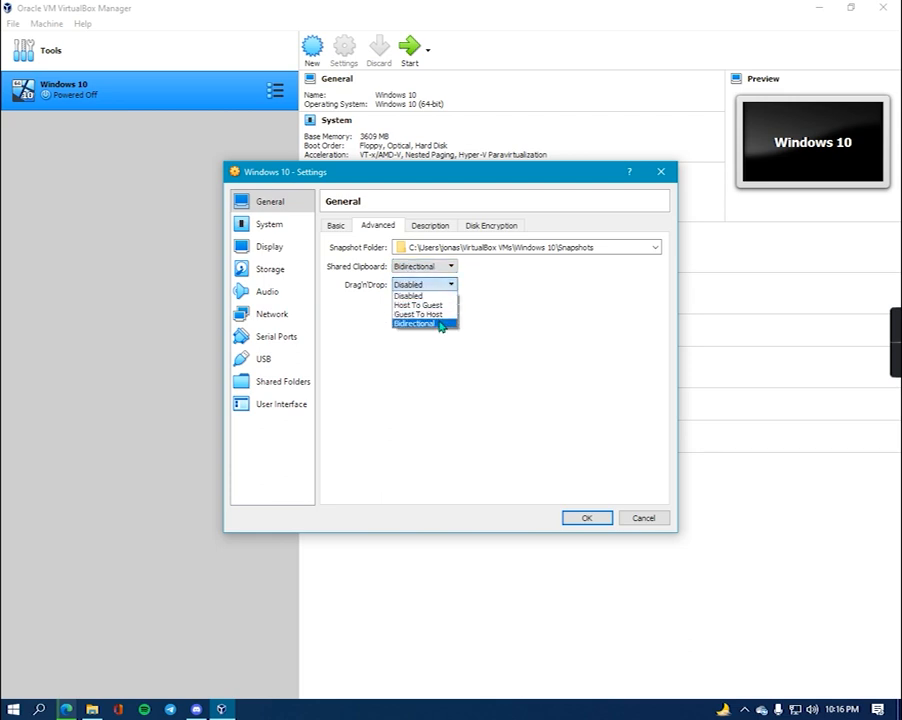
pyautogui.click(441, 324)
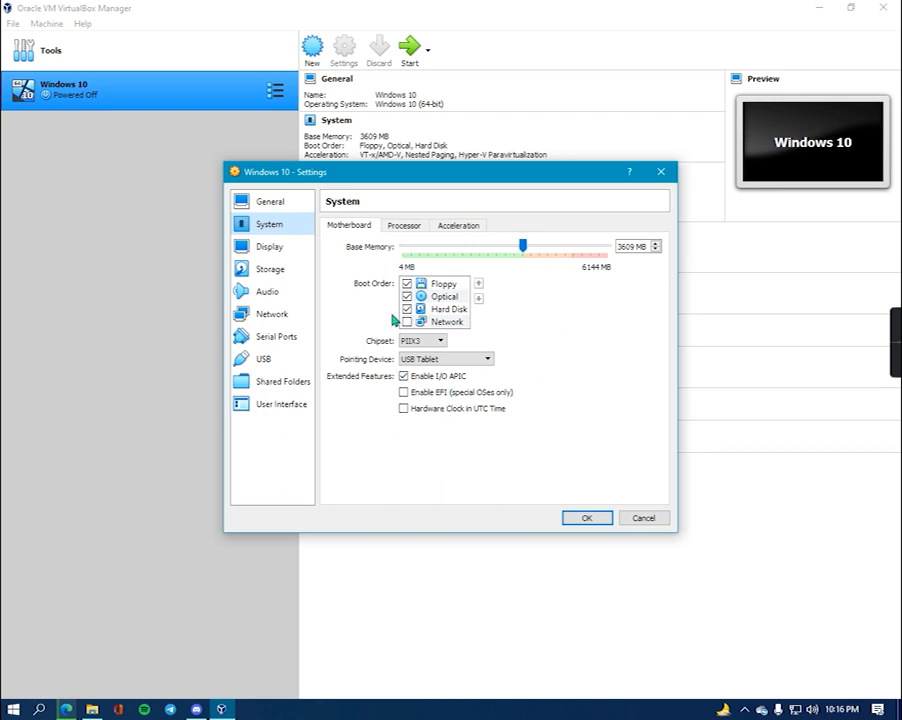
# - Set the Windows 10 machine's processor count to 2 and go to its Storage settings
pyautogui.click(404, 226)
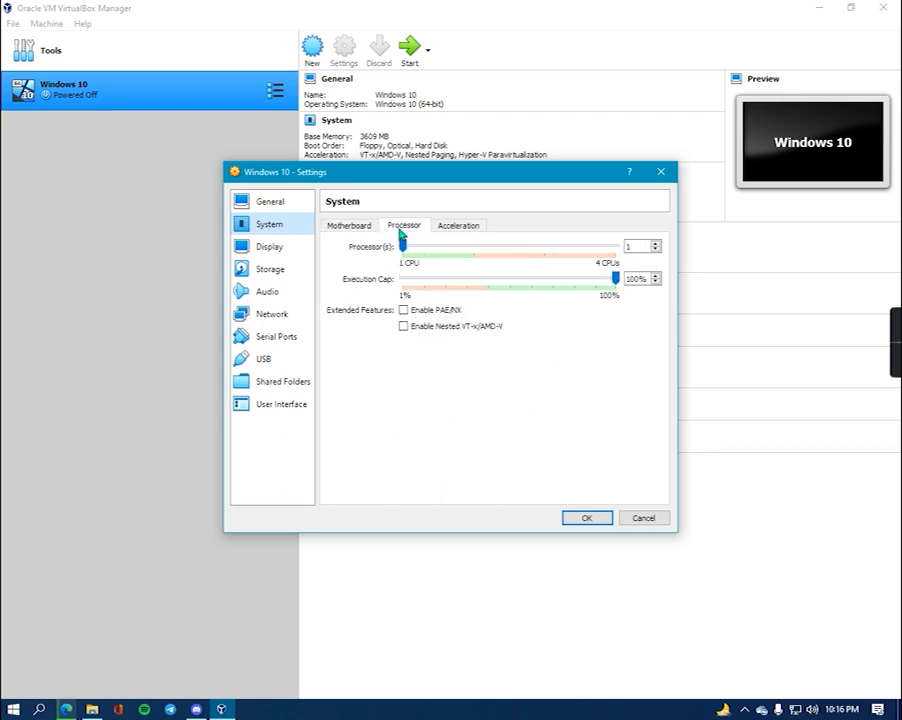
pyautogui.click(452, 258)
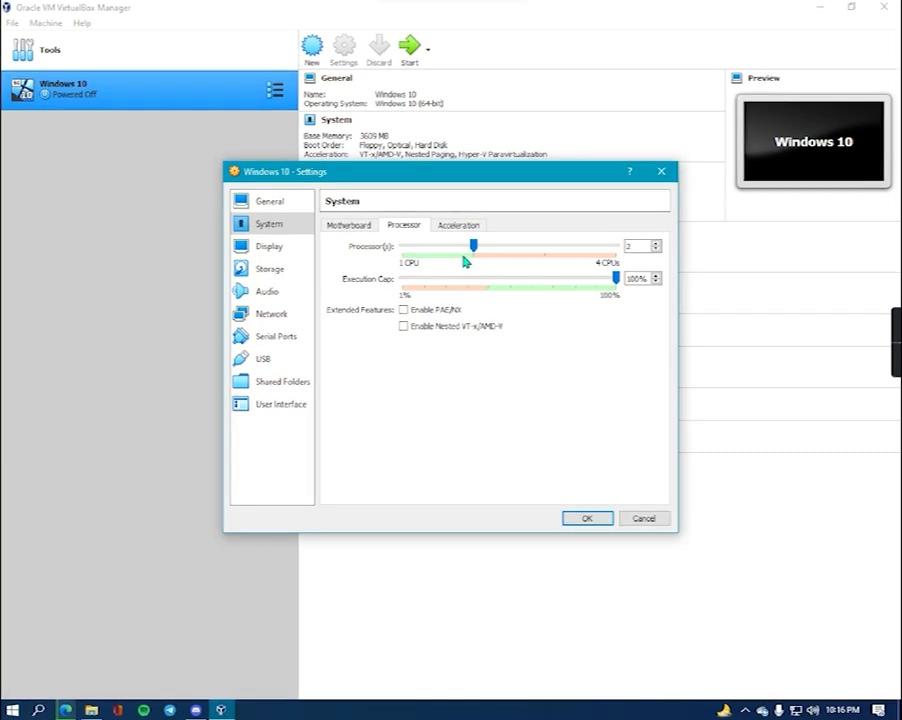
pyautogui.click(276, 270)
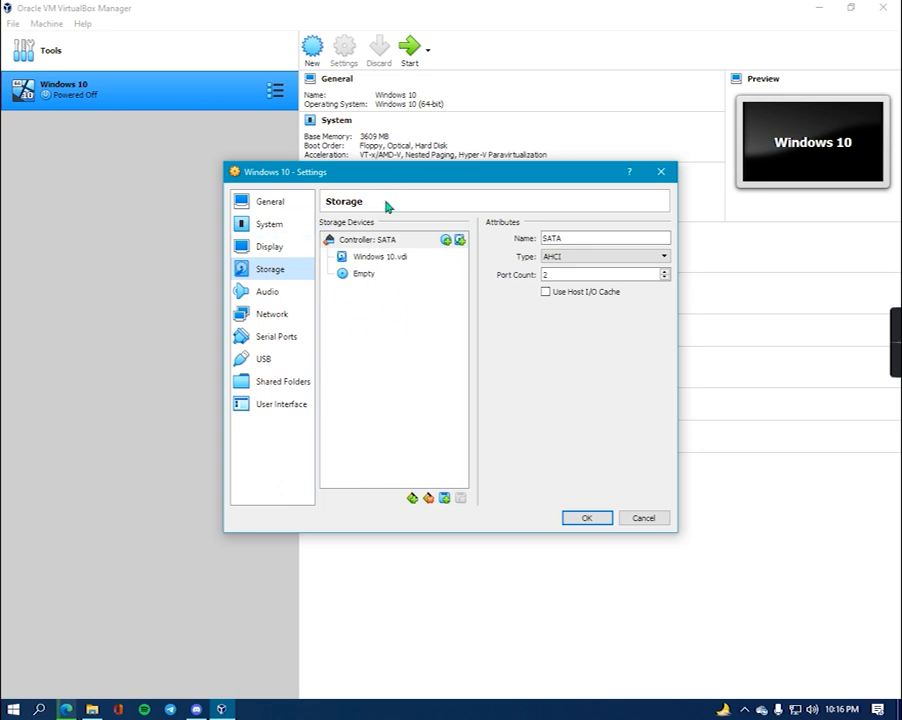
# - Load the Windows 10 Enterprise ISO from the Desktop folder into the empty optical drive and save
pyautogui.click(364, 278)
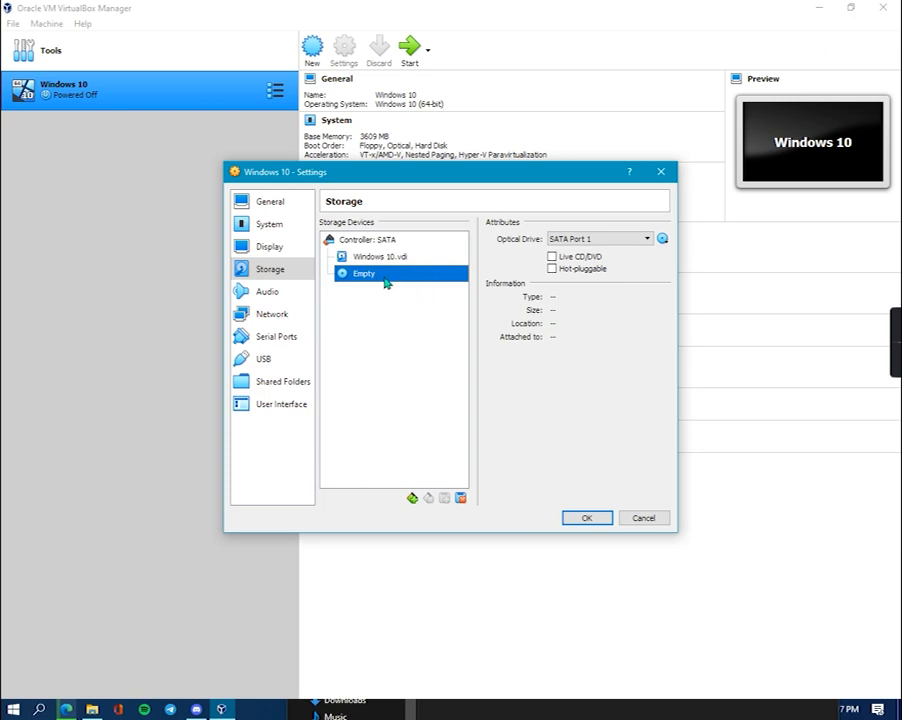
pyautogui.click(662, 240)
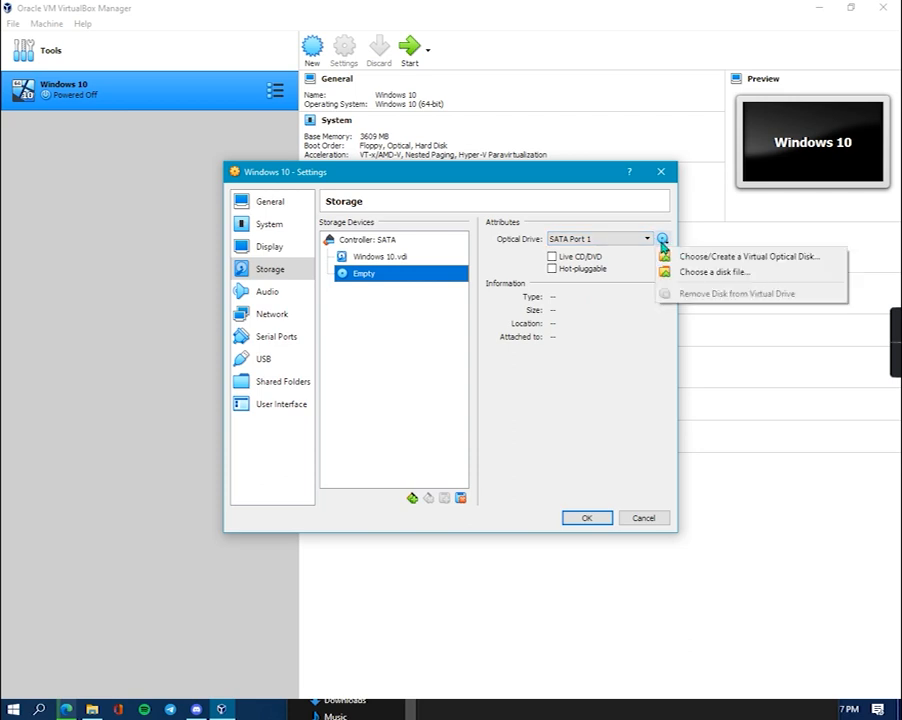
pyautogui.click(700, 274)
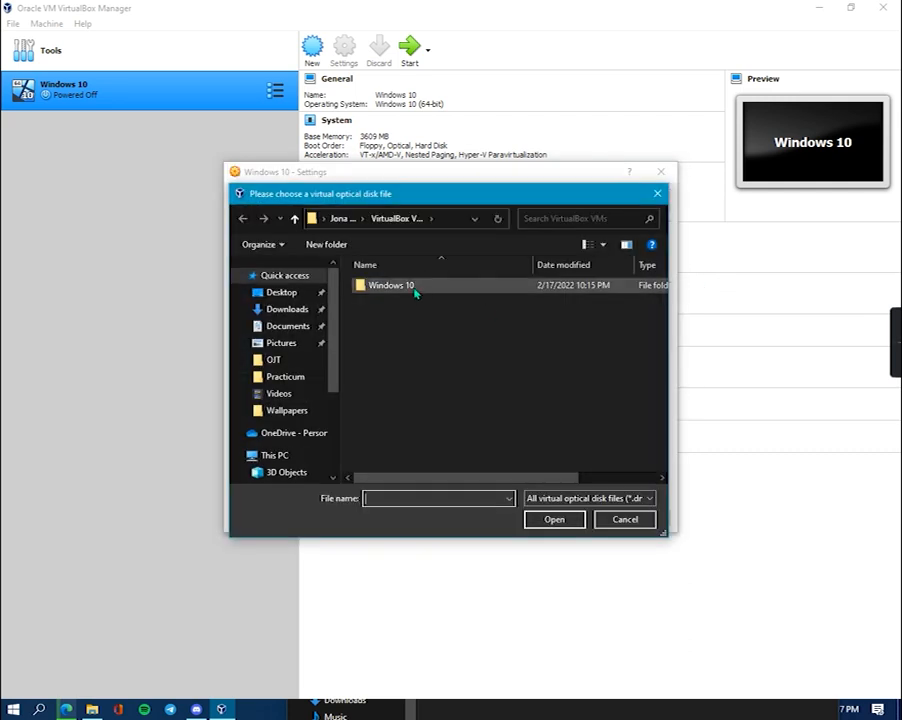
pyautogui.scroll(-1, 240, 428)
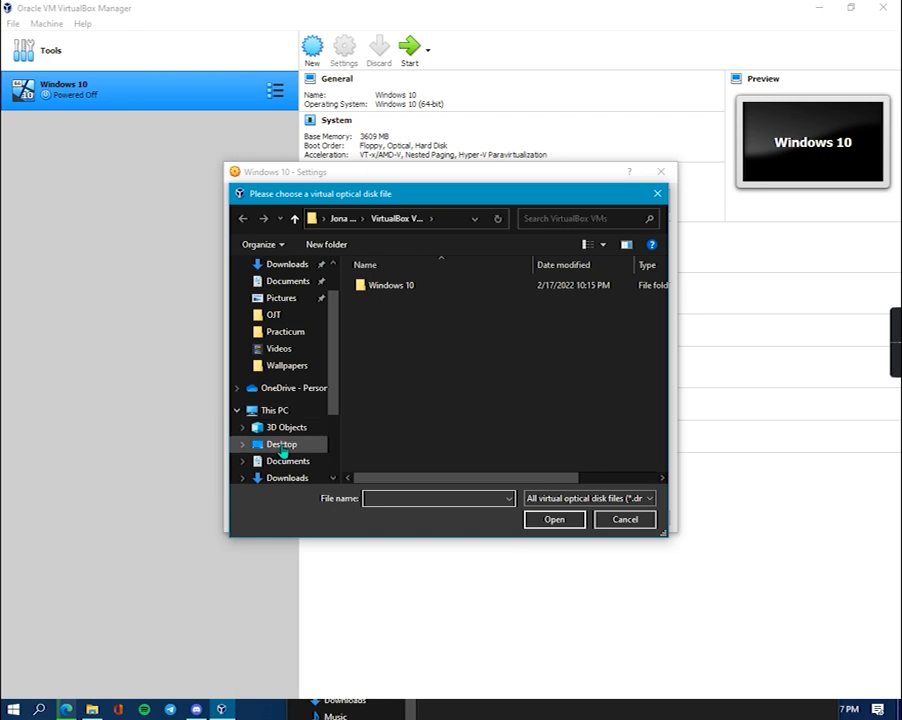
pyautogui.click(260, 445)
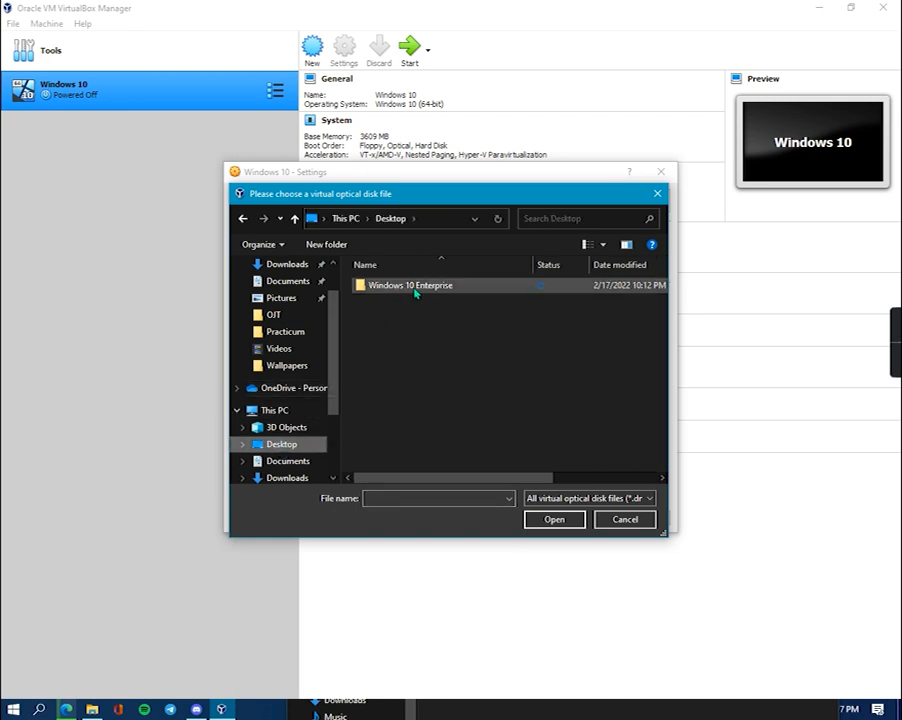
pyautogui.doubleClick(404, 290)
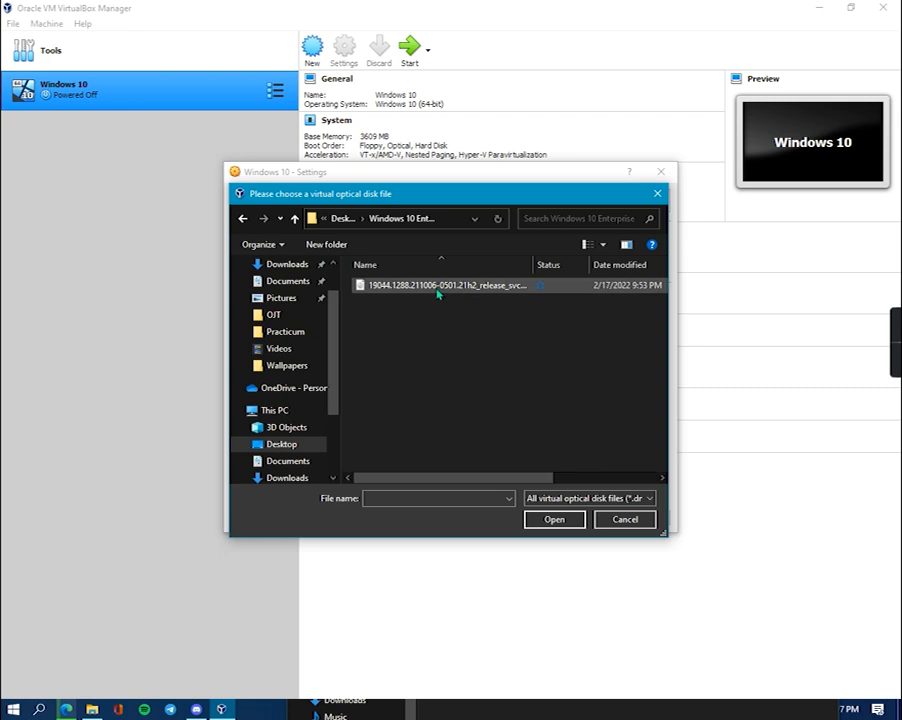
pyautogui.click(437, 285)
pyautogui.click(554, 519)
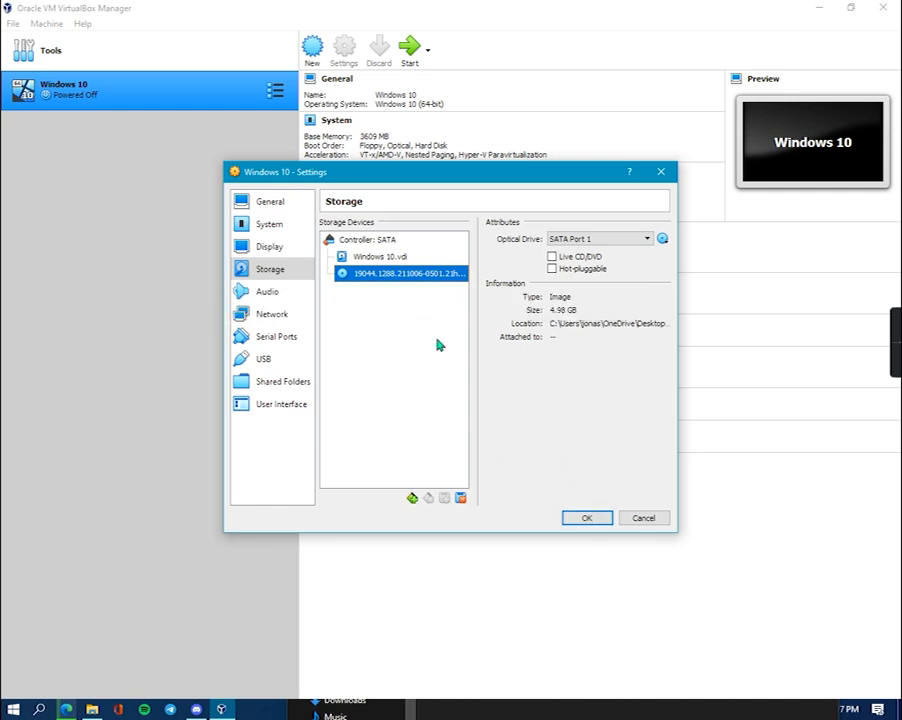
pyautogui.click(587, 518)
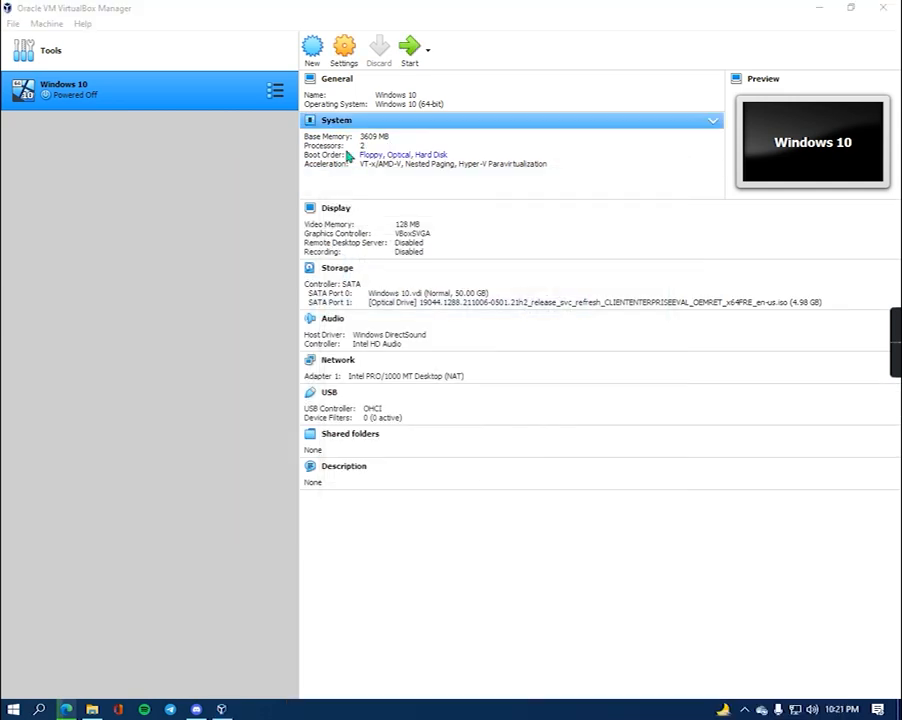
# - Start the Windows 10 VM, dismiss the keyboard and mouse notices, and move its window up
pyautogui.click(409, 48)
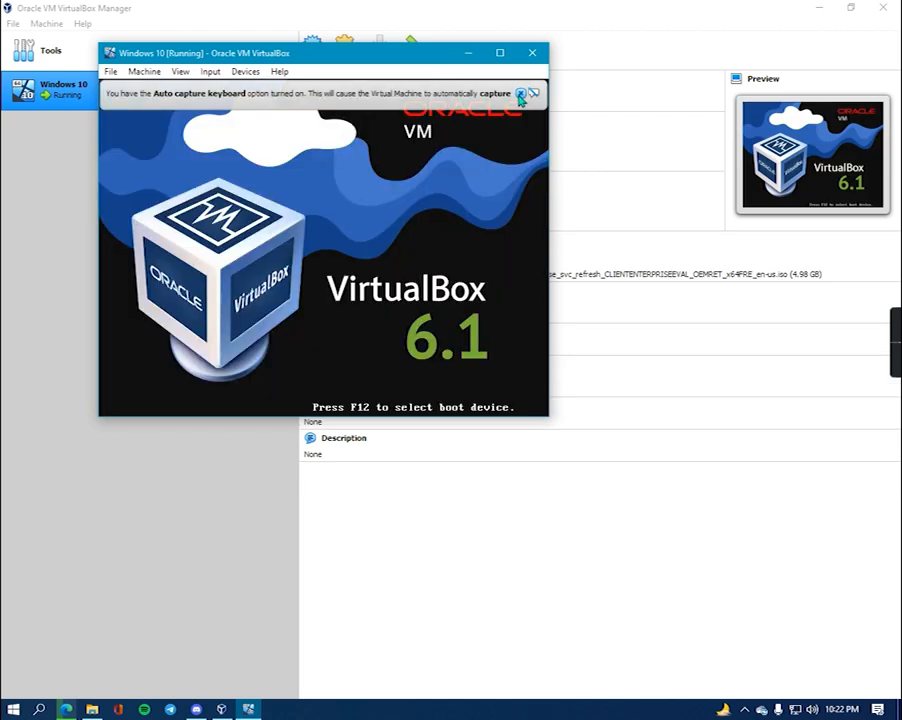
pyautogui.click(520, 94)
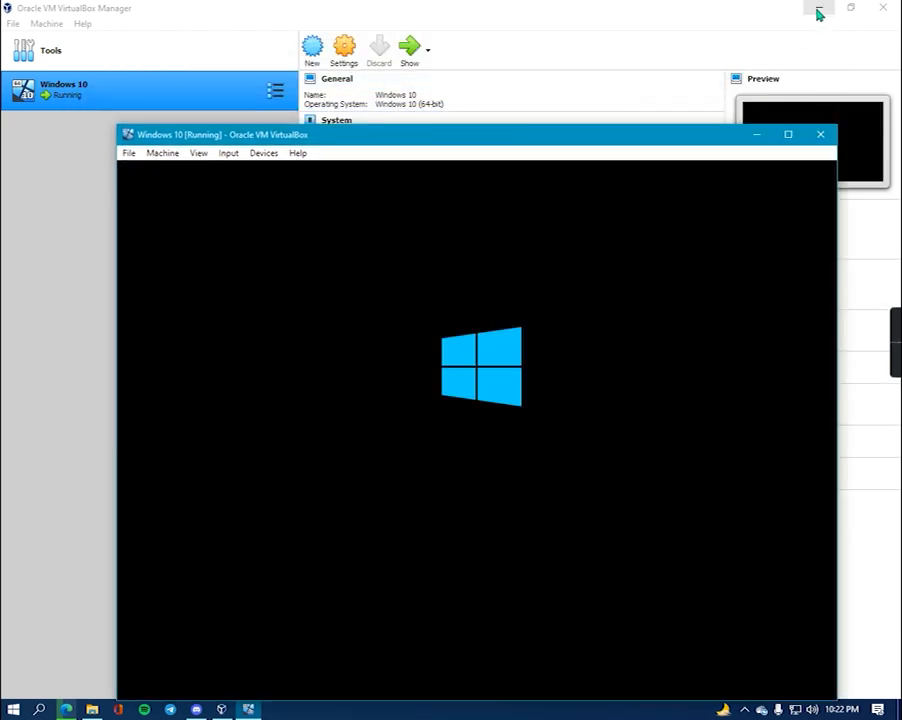
pyautogui.click(817, 8)
pyautogui.moveTo(565, 136); pyautogui.dragTo(543, 58)
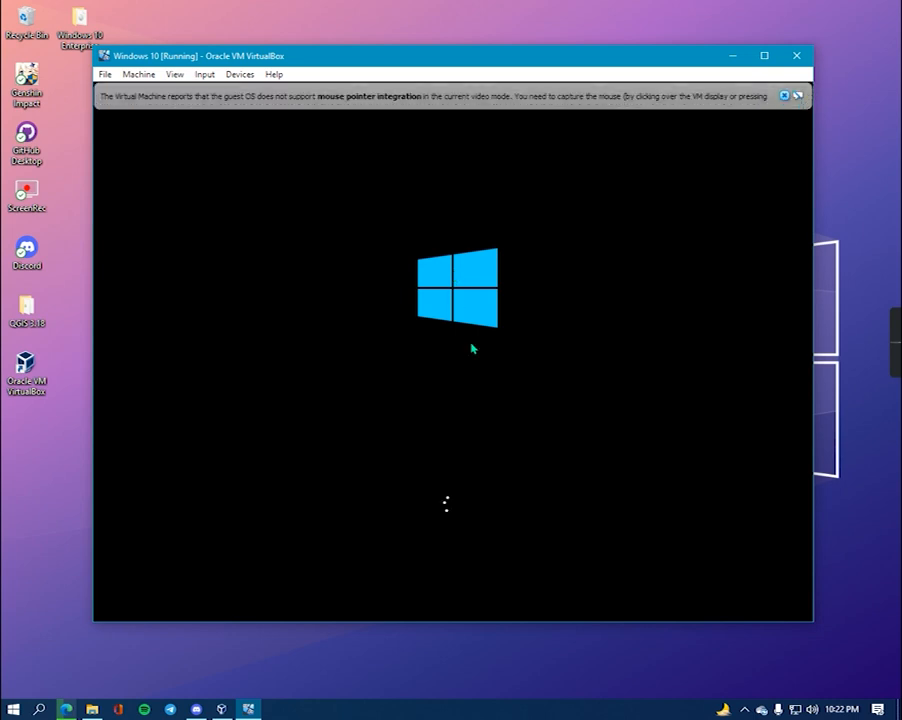
pyautogui.click(784, 95)
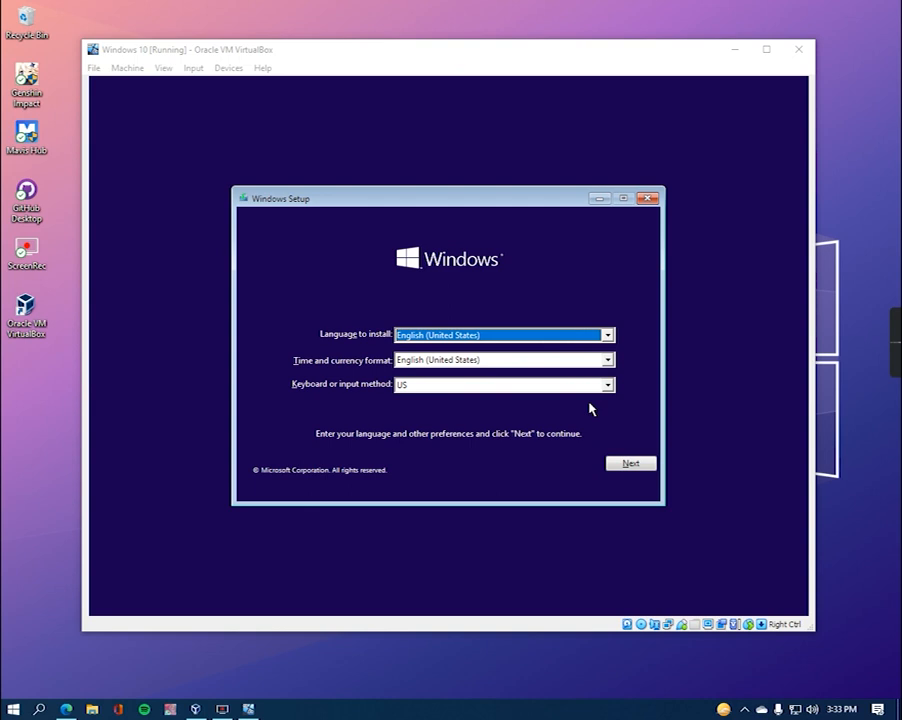
# - Accept the default language settings, choose Install now, and scroll through the license terms
pyautogui.click(642, 468)
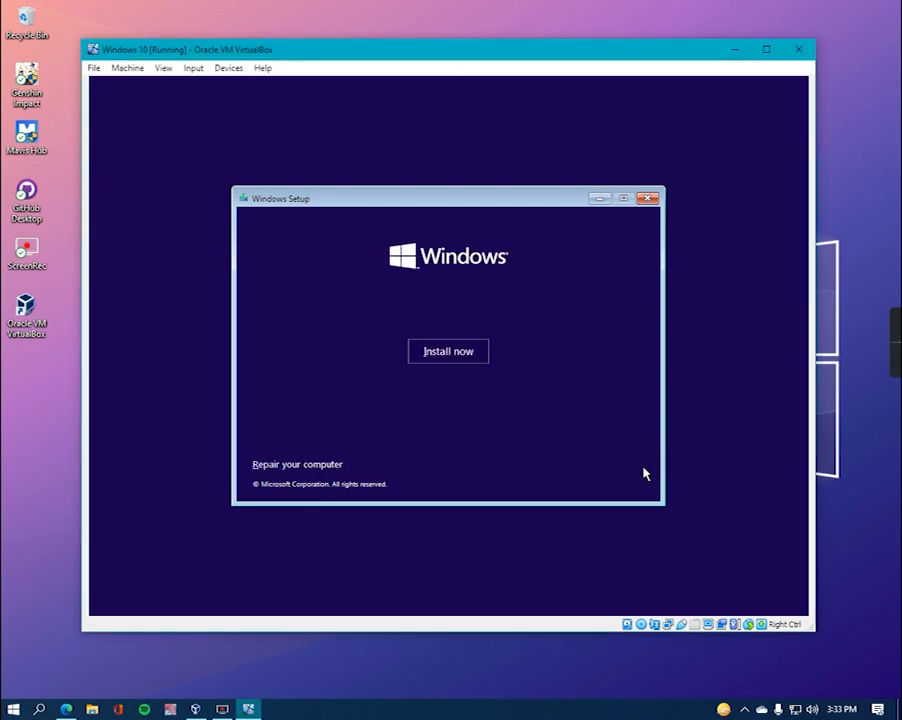
pyautogui.click(445, 349)
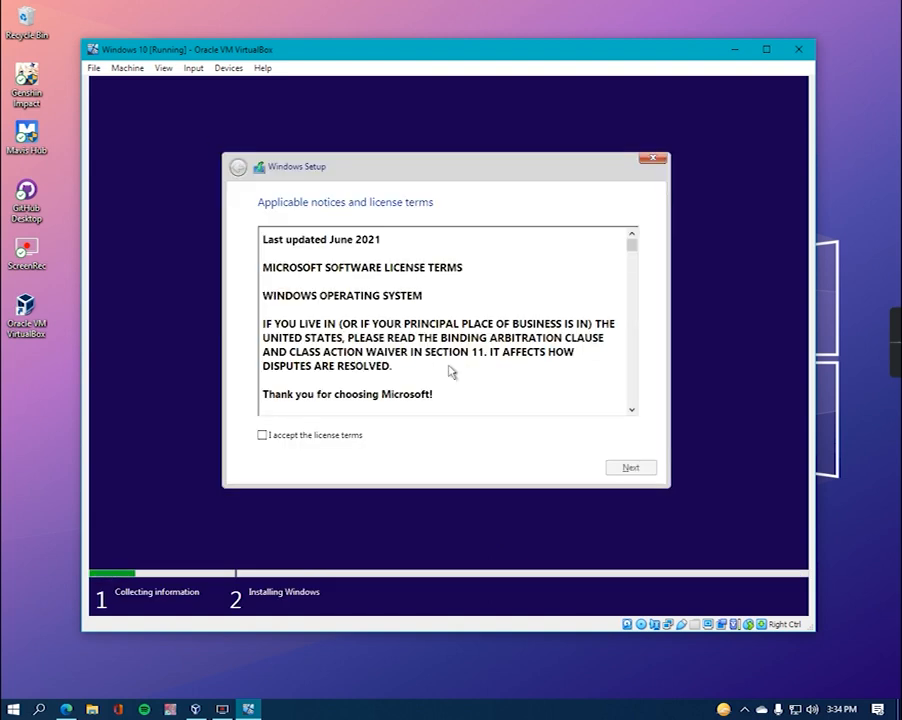
pyautogui.scroll(-3, 390, 316)
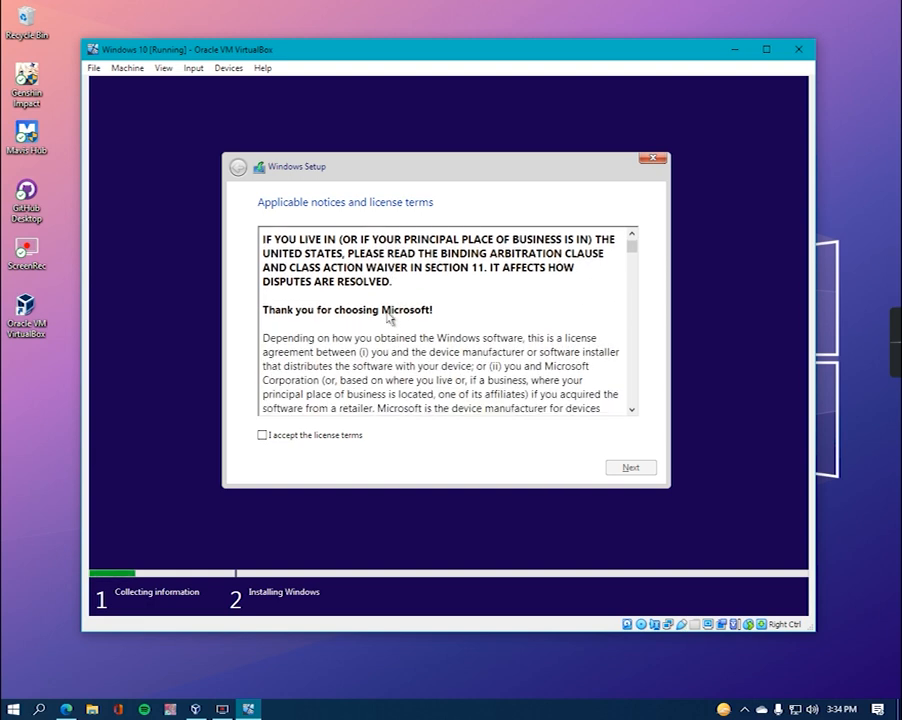
pyautogui.scroll(-1, 390, 316)
pyautogui.scroll(-2, 390, 316)
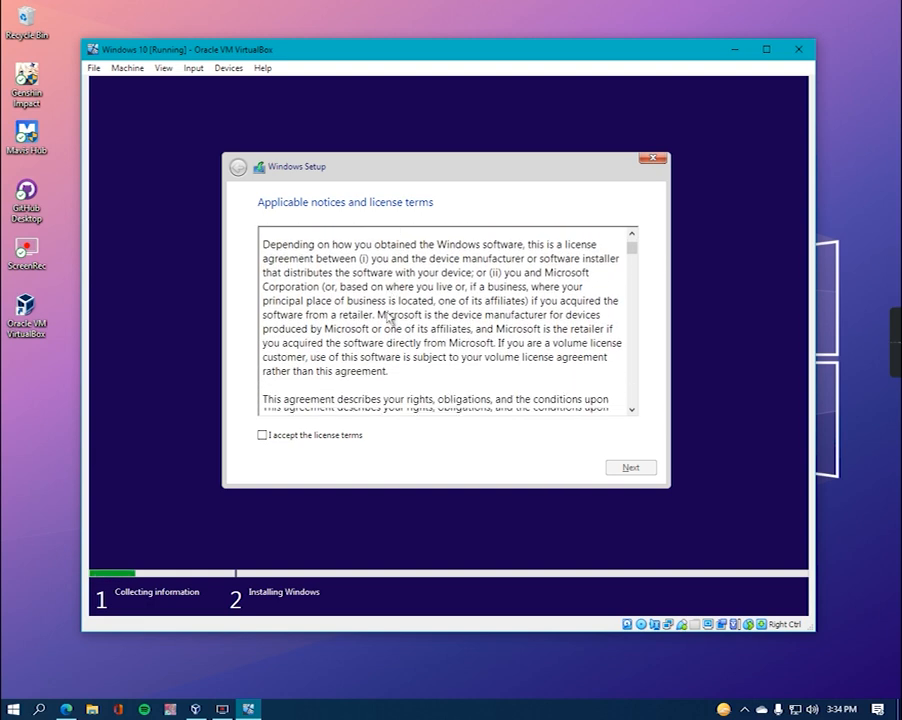
pyautogui.scroll(-2, 390, 316)
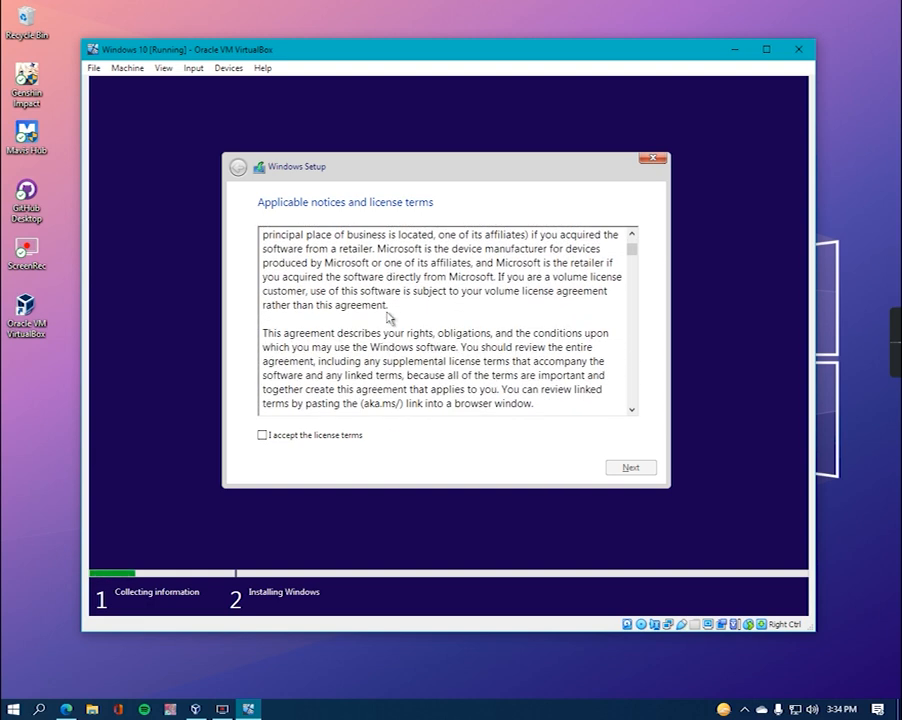
# - Accept the license terms and try the Upgrade install type, closing its compatibility report
pyautogui.scroll(-1, 390, 316)
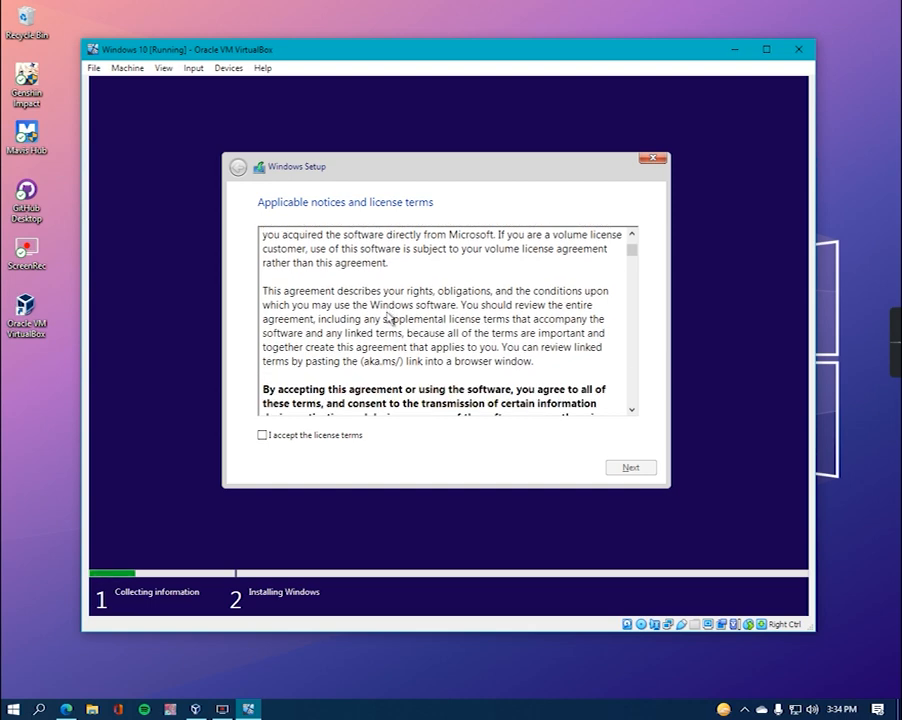
pyautogui.scroll(-2, 390, 316)
pyautogui.scroll(-8, 382, 350)
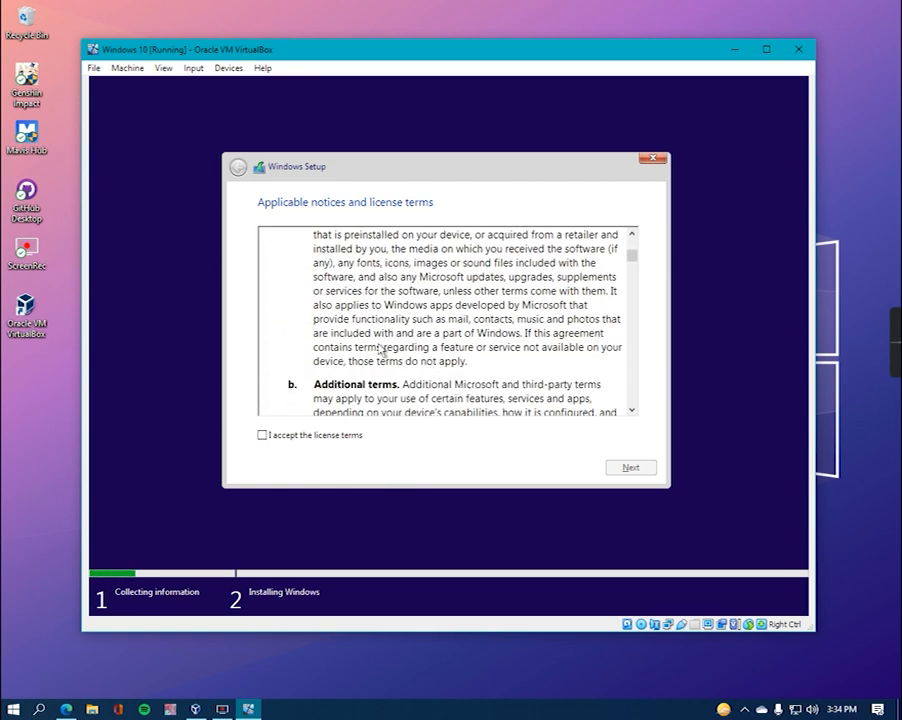
pyautogui.click(262, 436)
pyautogui.click(630, 467)
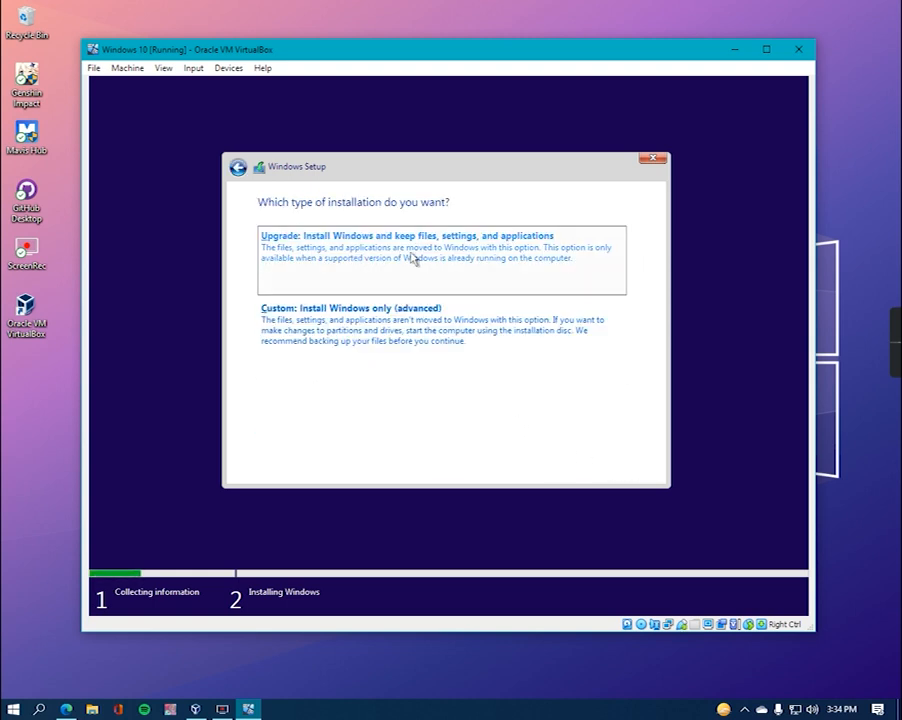
pyautogui.click(460, 250)
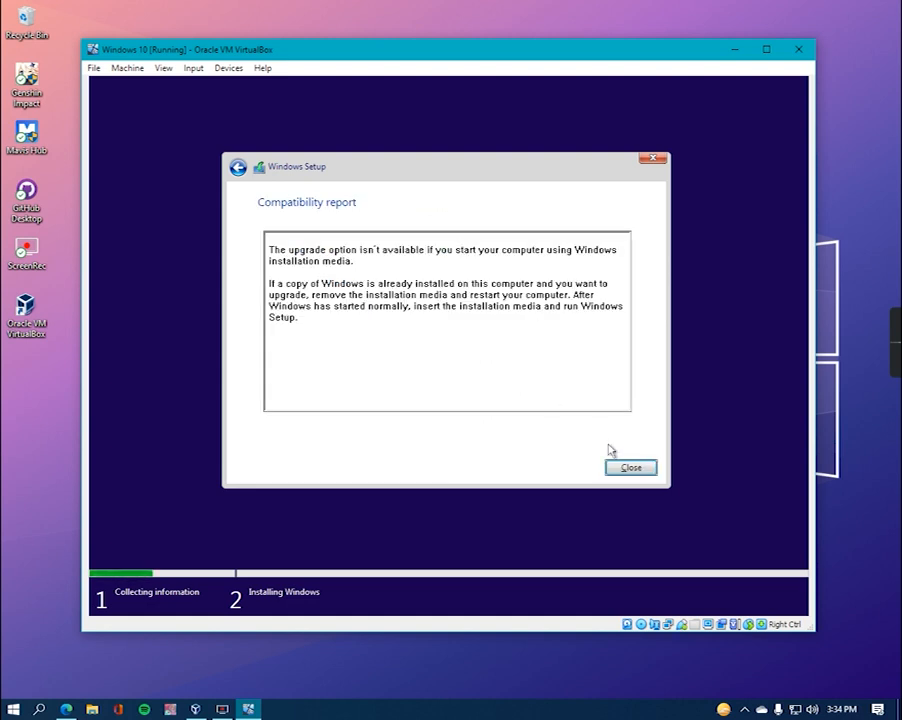
pyautogui.click(645, 474)
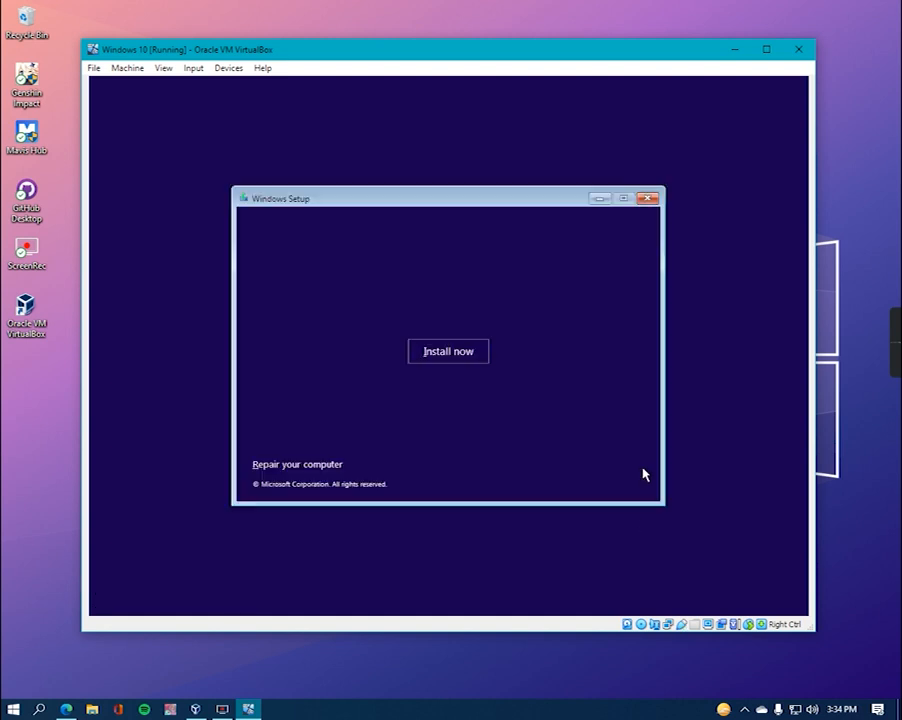
# - Restart setup, accept the license again, and custom-install Windows onto Drive 0 Unallocated Space
pyautogui.click(449, 362)
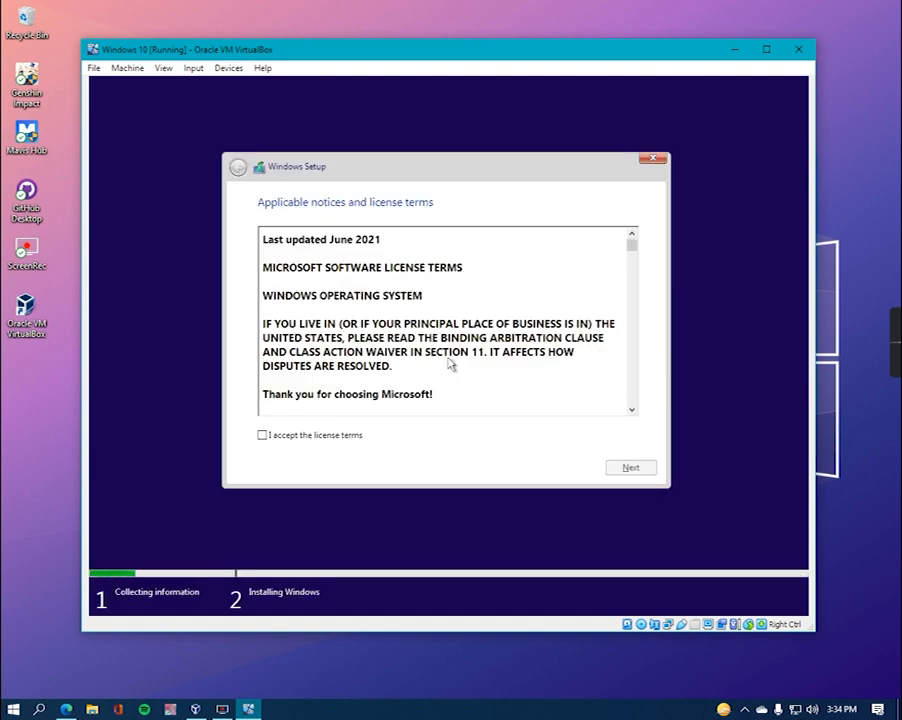
pyautogui.click(262, 435)
pyautogui.click(652, 467)
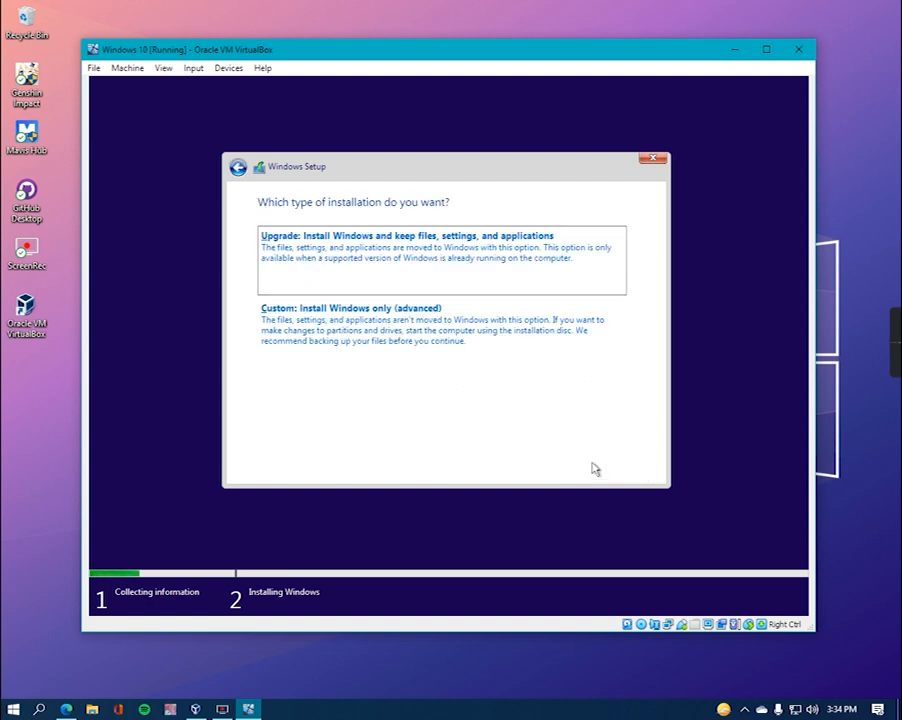
pyautogui.click(440, 341)
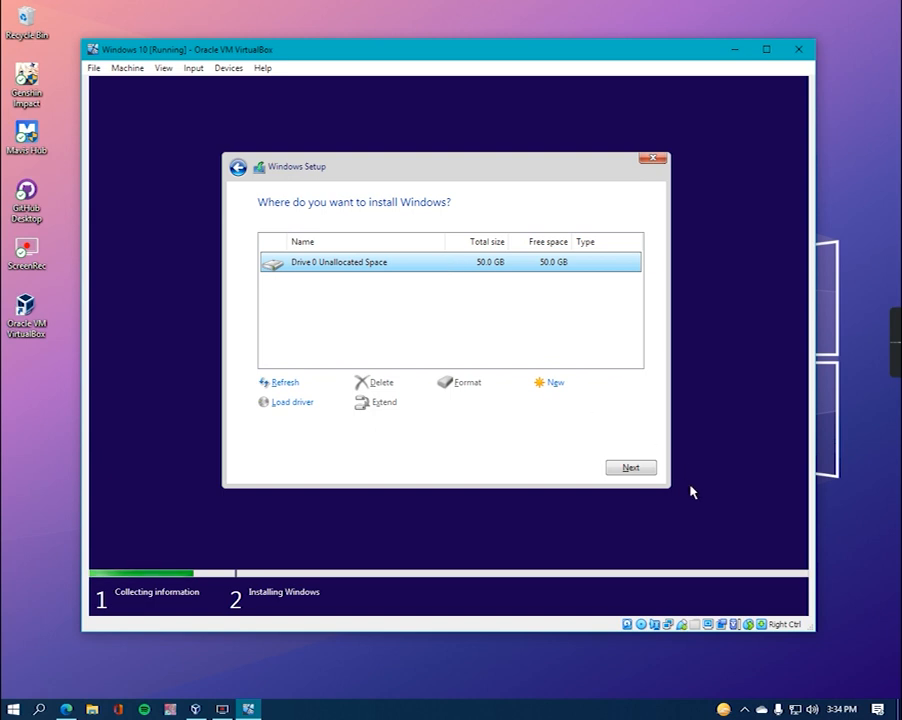
pyautogui.click(645, 472)
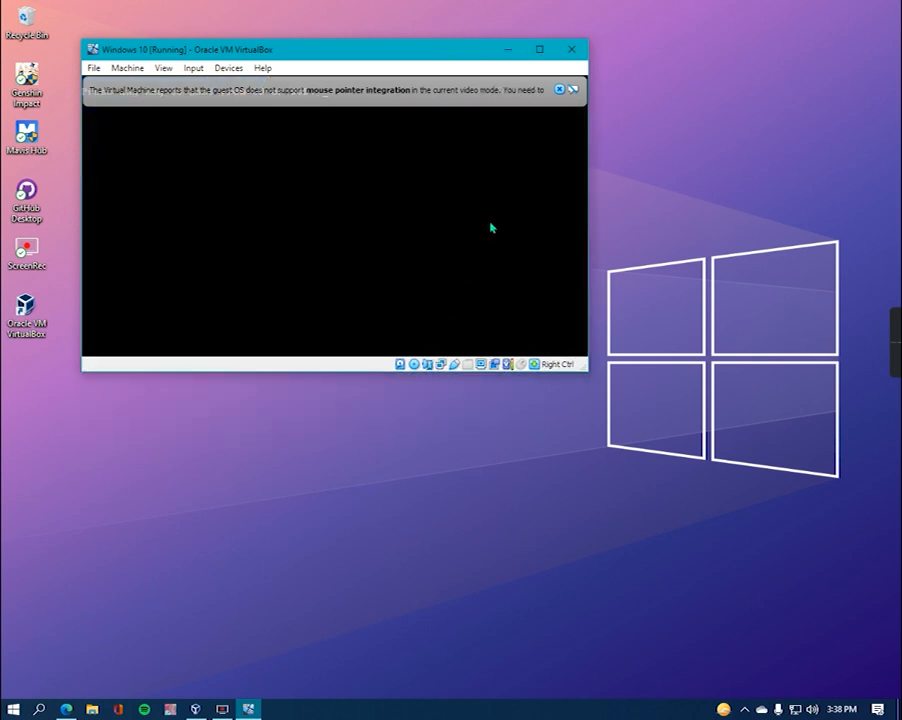
# - Drag the VM window's edges to make it larger, taller and wider while Windows installs
pyautogui.moveTo(587, 368); pyautogui.dragTo(790, 561)
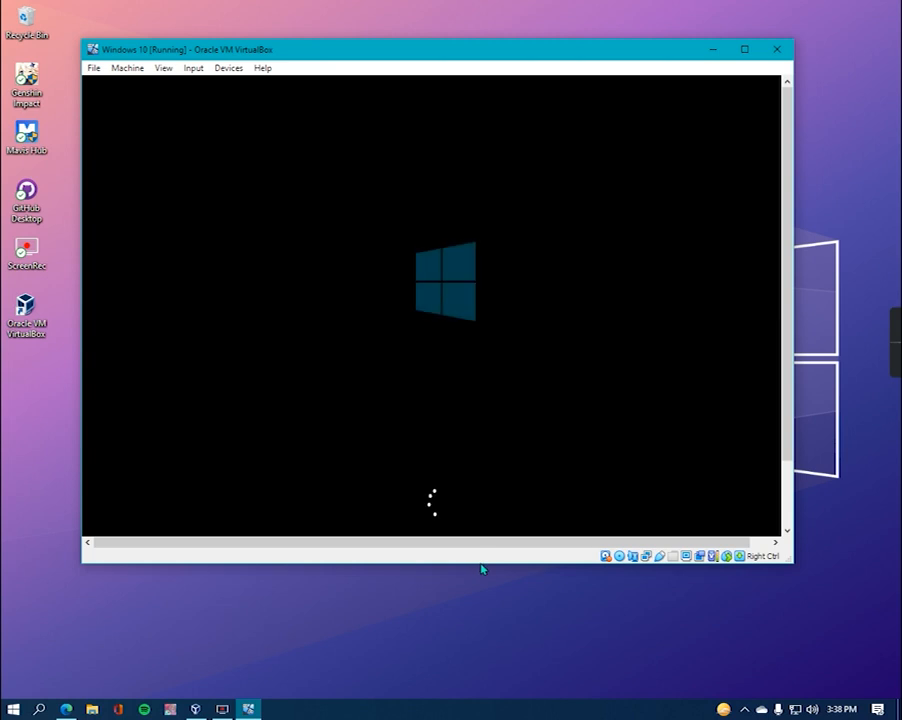
pyautogui.moveTo(482, 565); pyautogui.dragTo(485, 645)
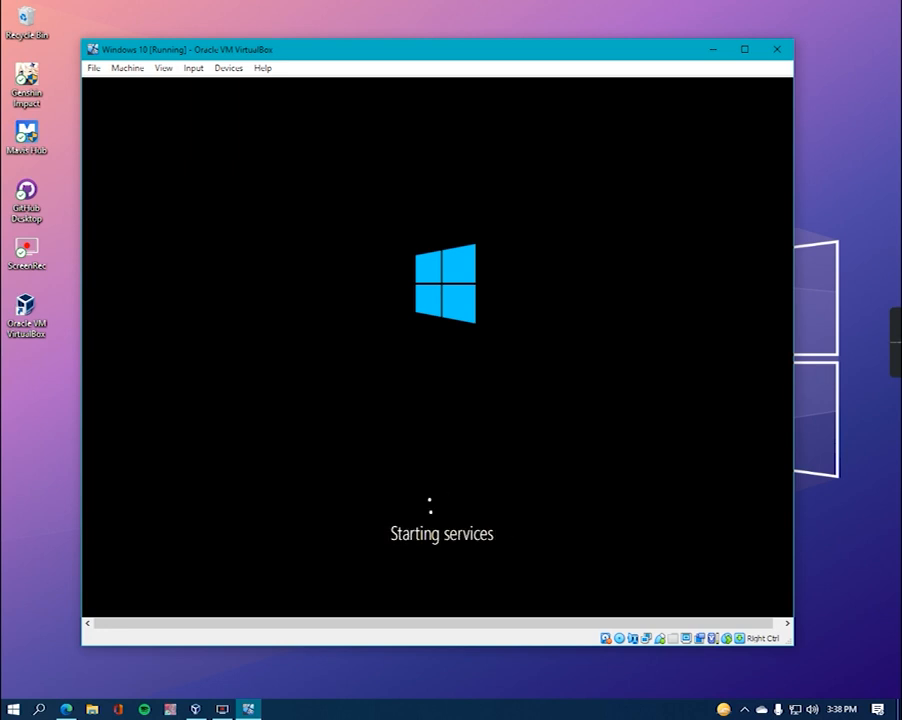
pyautogui.moveTo(794, 380); pyautogui.dragTo(808, 380)
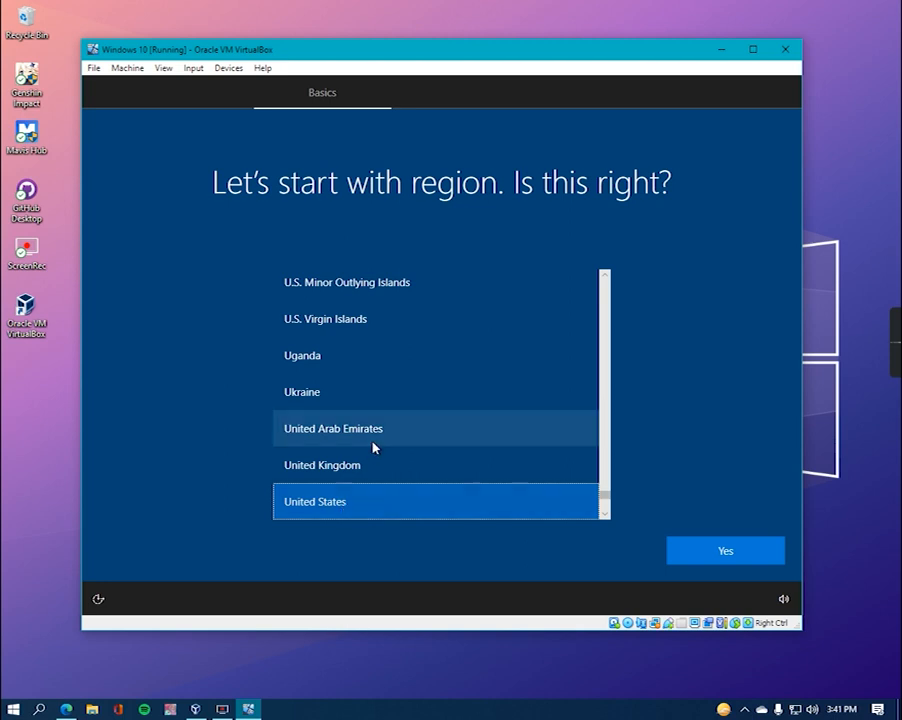
# - Set the region to Philippines, keep US as the keyboard layout, and skip adding a second layout
pyautogui.scroll(2, 411, 411)
pyautogui.scroll(3, 411, 412)
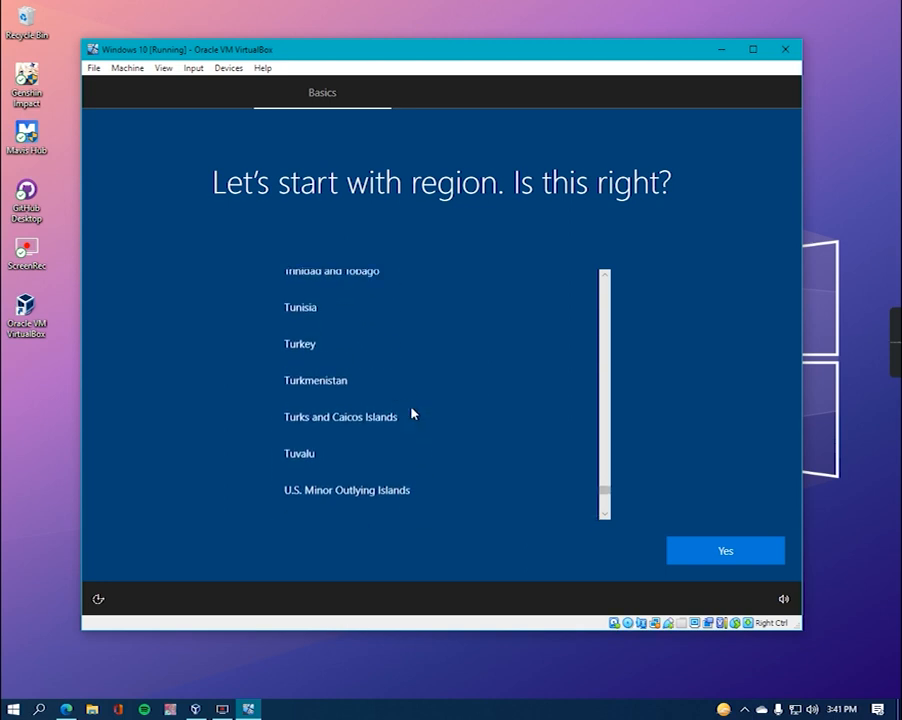
pyautogui.moveTo(604, 489); pyautogui.dragTo(604, 444)
pyautogui.click(401, 457)
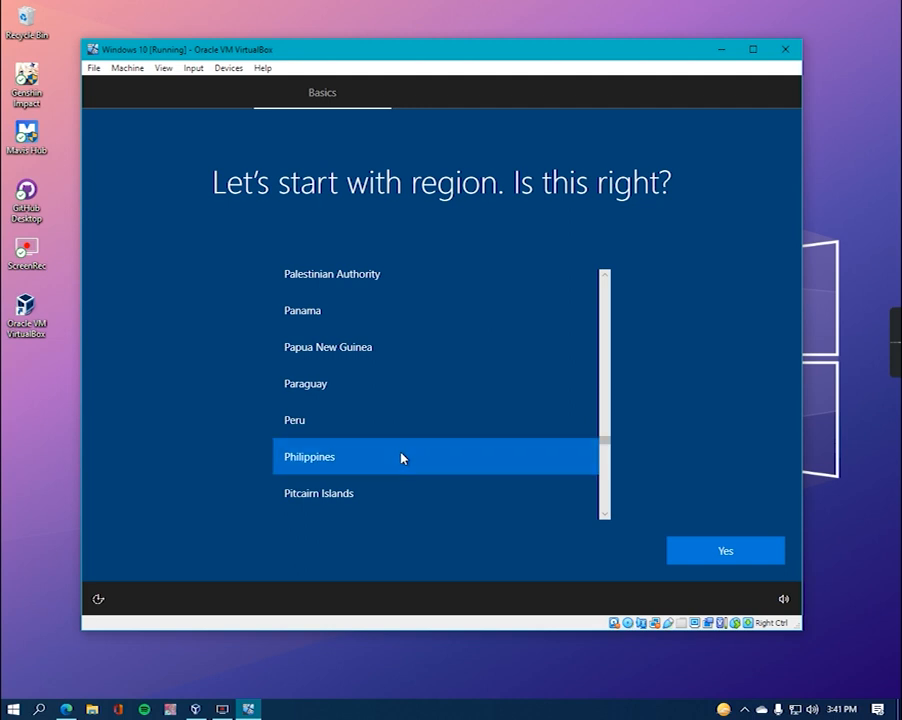
pyautogui.click(735, 560)
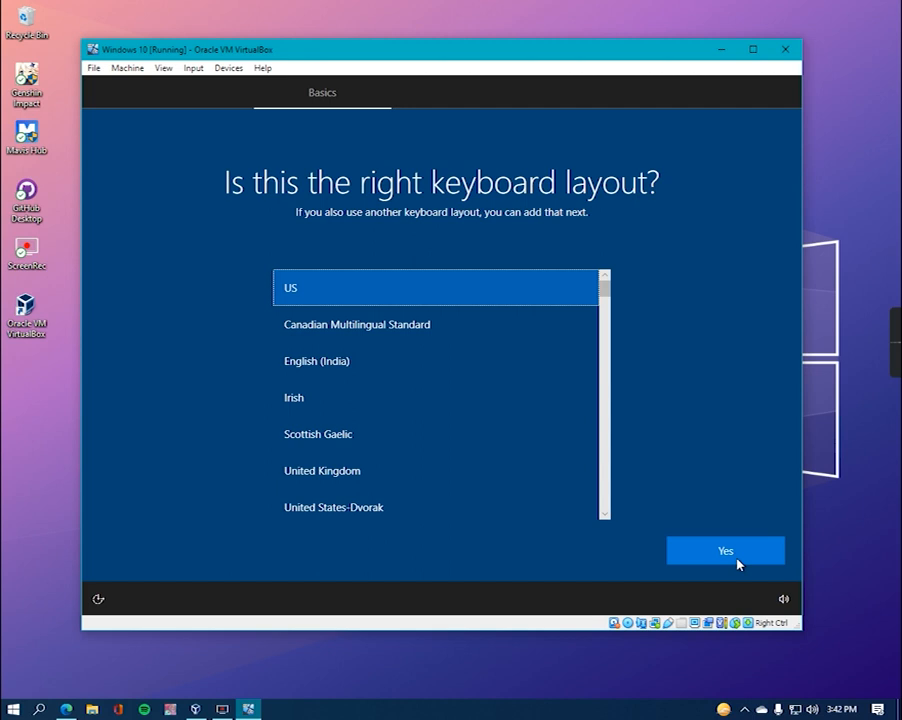
pyautogui.click(738, 563)
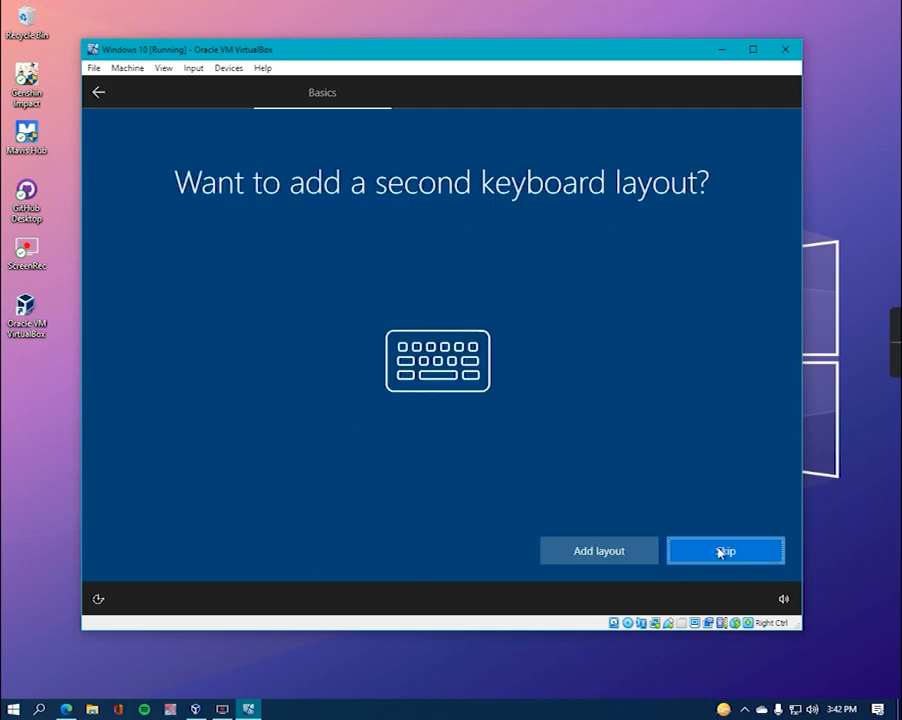
pyautogui.click(695, 552)
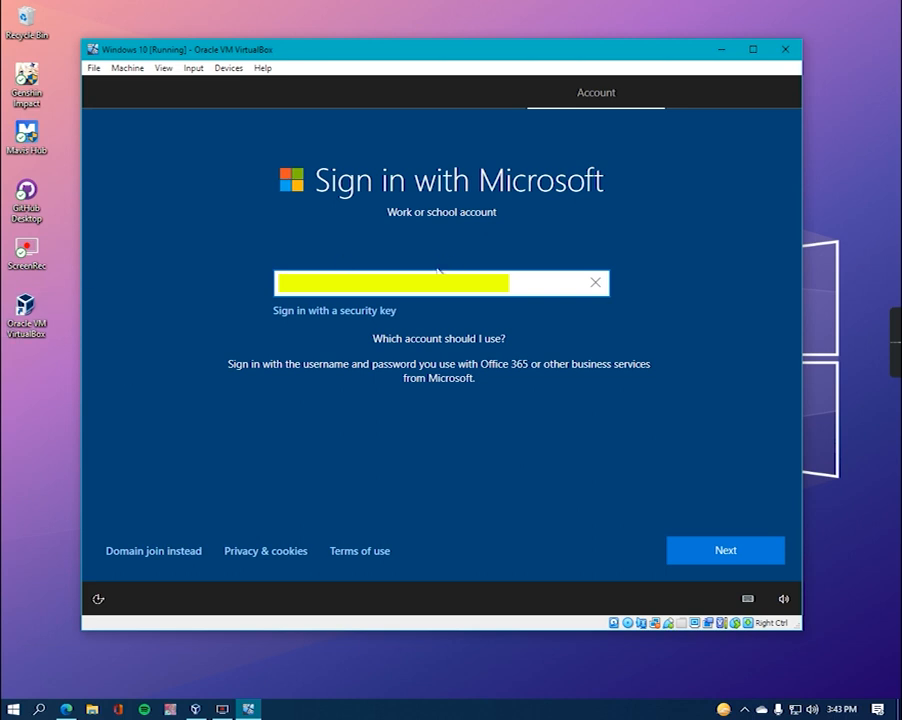
# - Switch from Microsoft sign-in to a local account and enter the account name
pyautogui.click(720, 561)
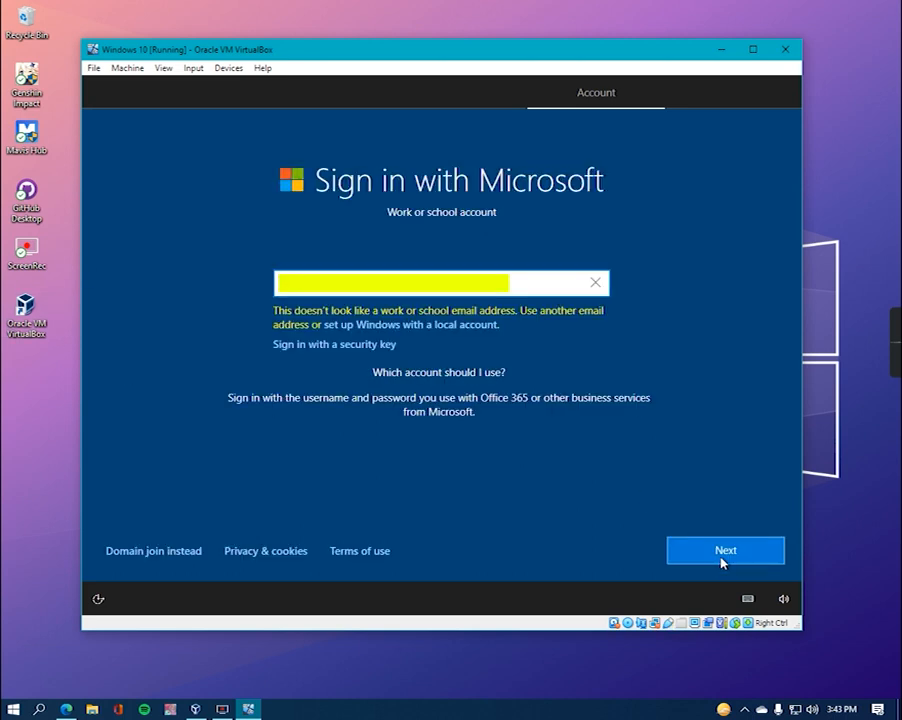
pyautogui.click(390, 327)
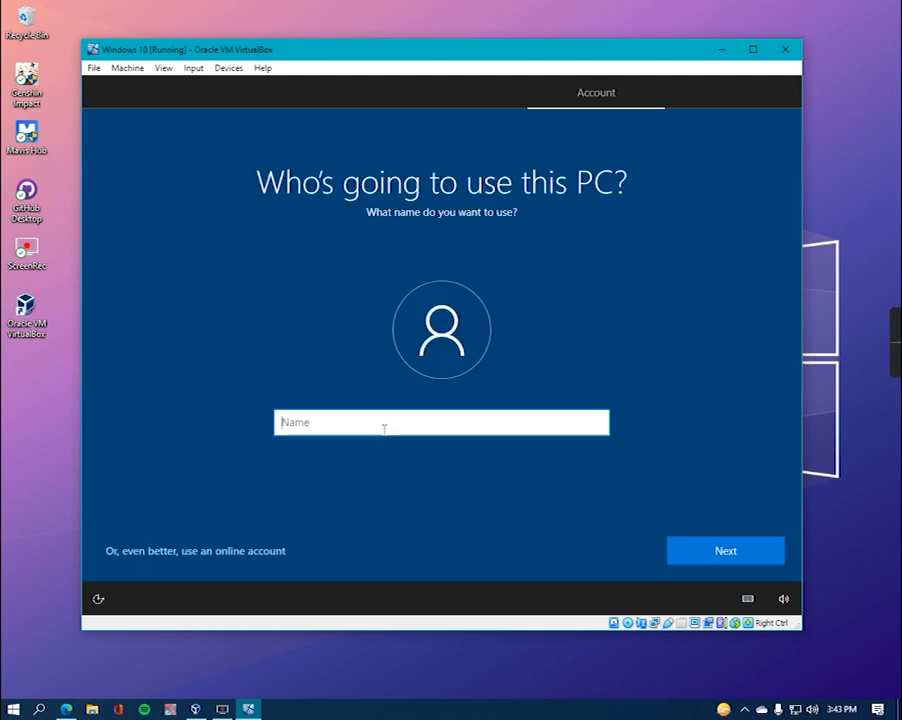
pyautogui.write('Jona')
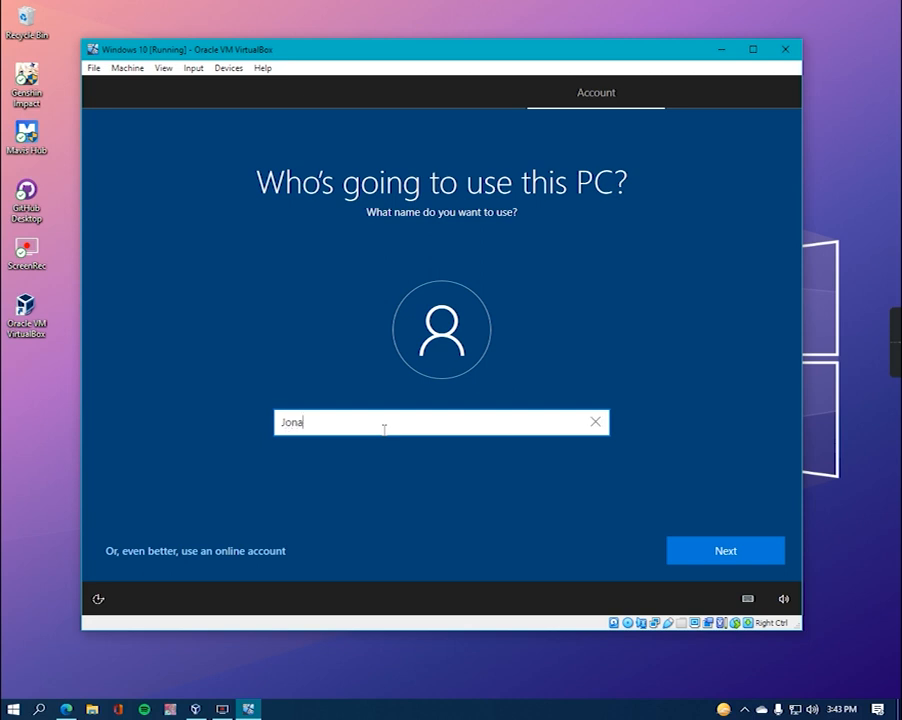
pyautogui.click(754, 565)
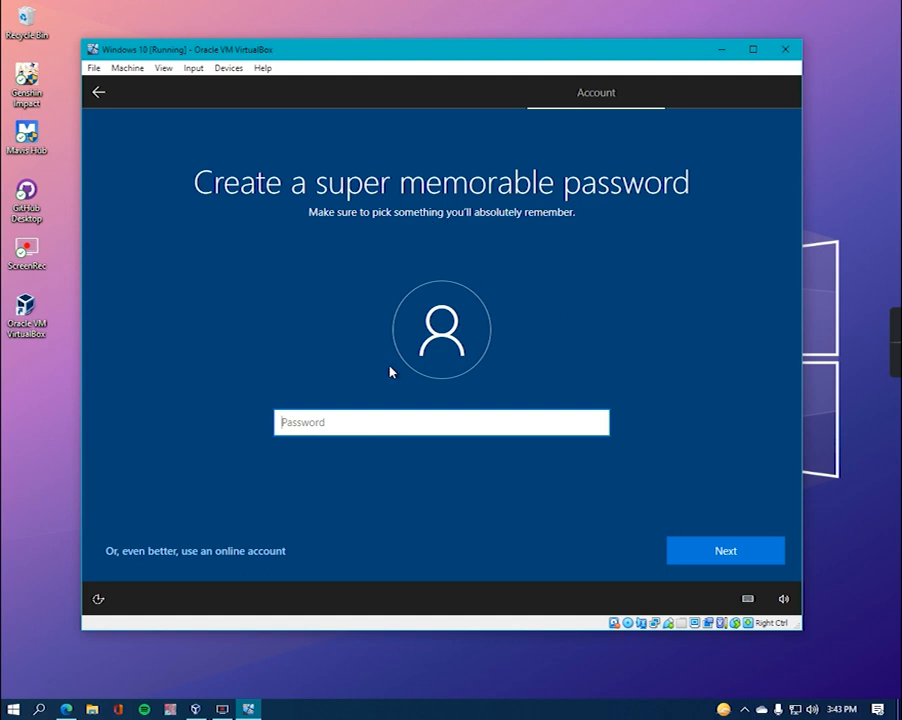
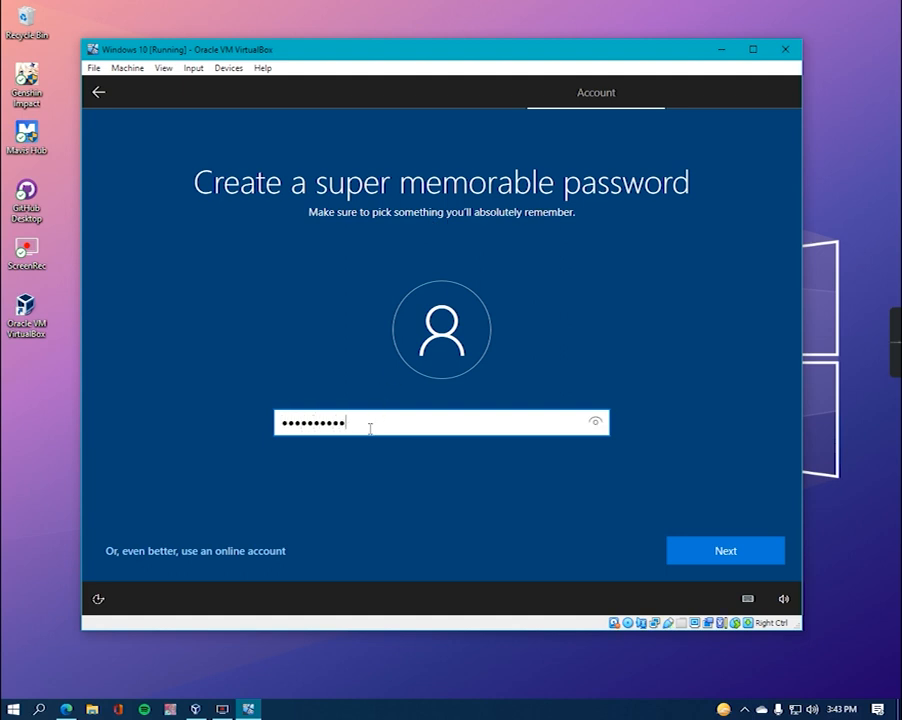
# - Create the local account password and retype it to confirm
pyautogui.click(754, 563)
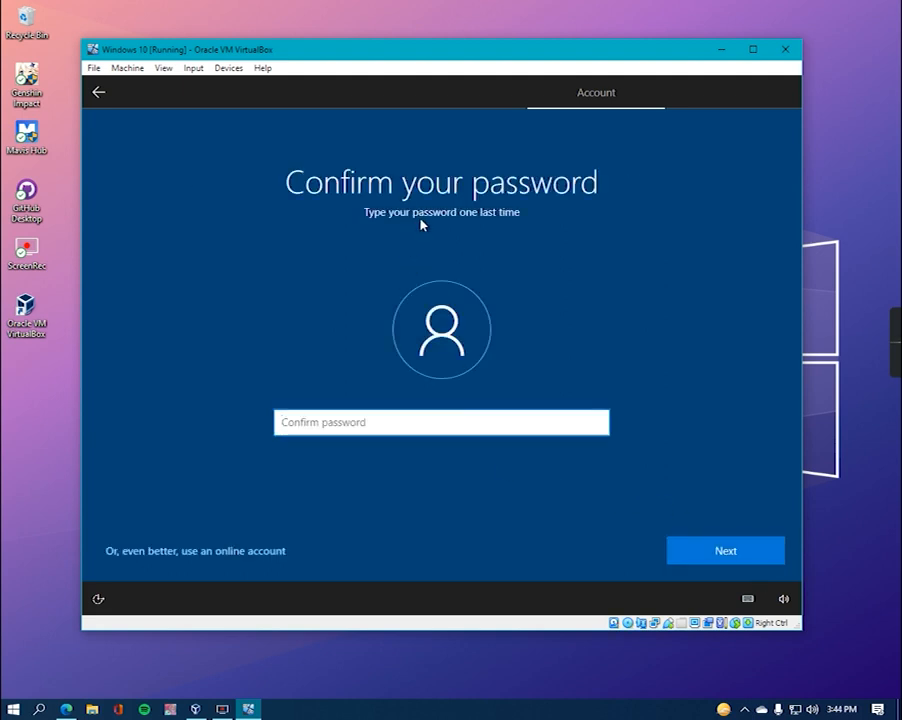
pyautogui.click(406, 433)
pyautogui.write('••••••••••')
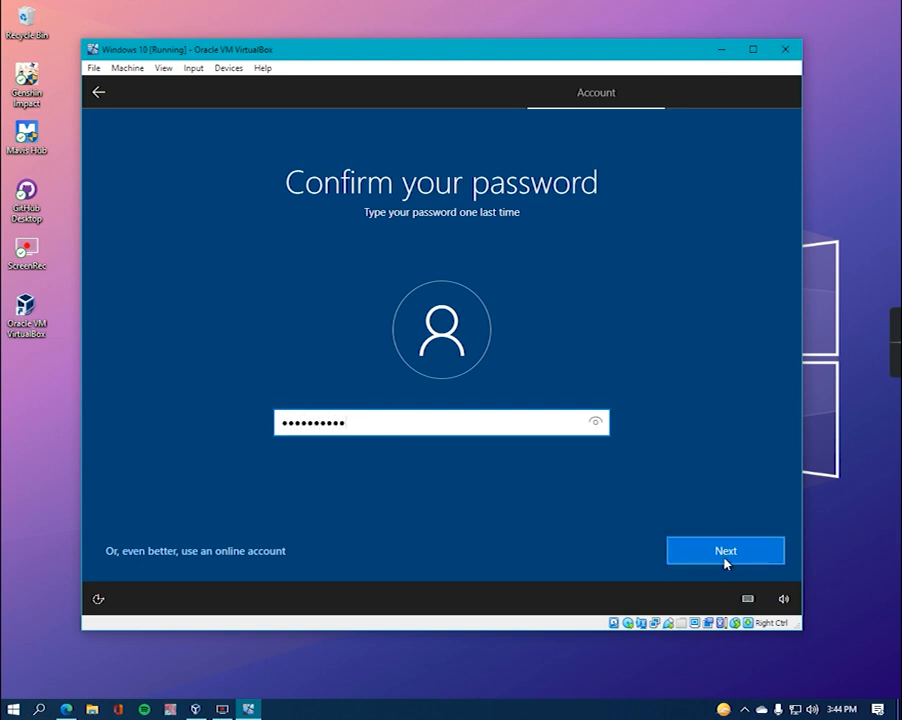
pyautogui.click(724, 556)
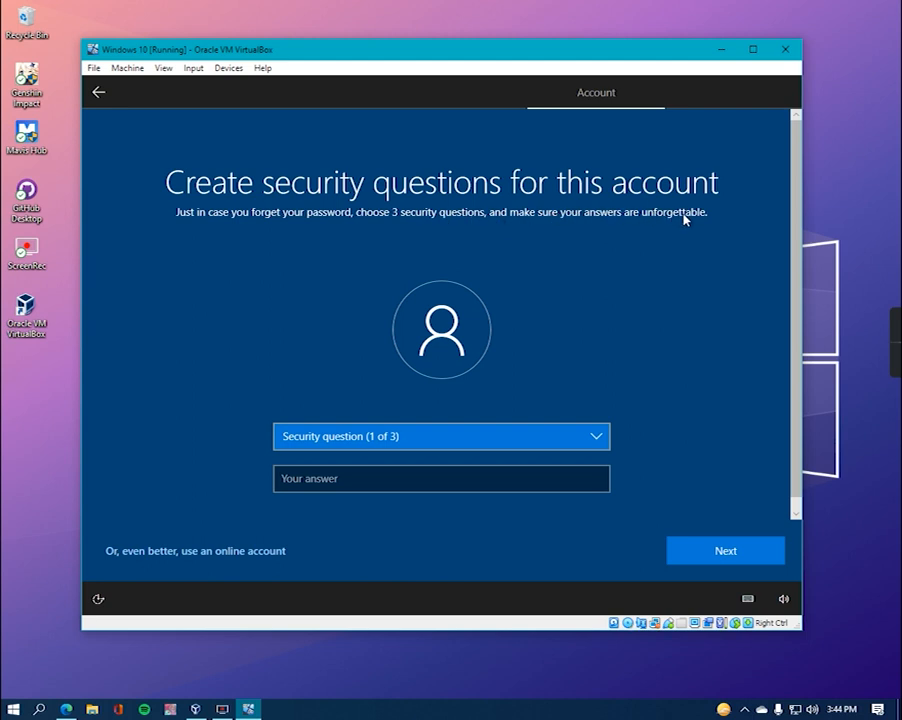
# - Choose the first pet's name security question and enter its answer
pyautogui.click(590, 446)
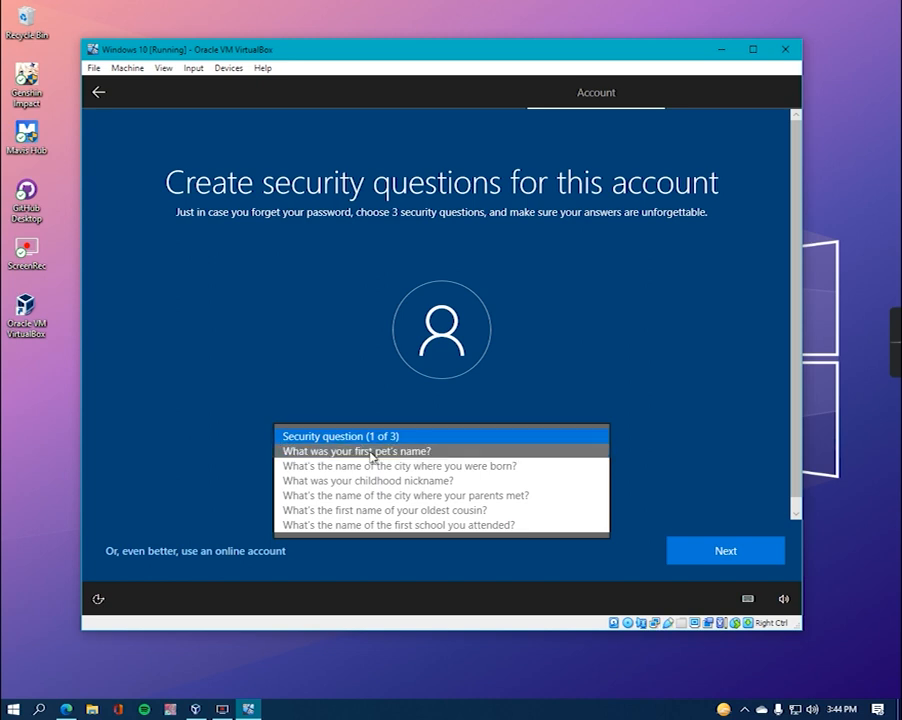
pyautogui.click(371, 452)
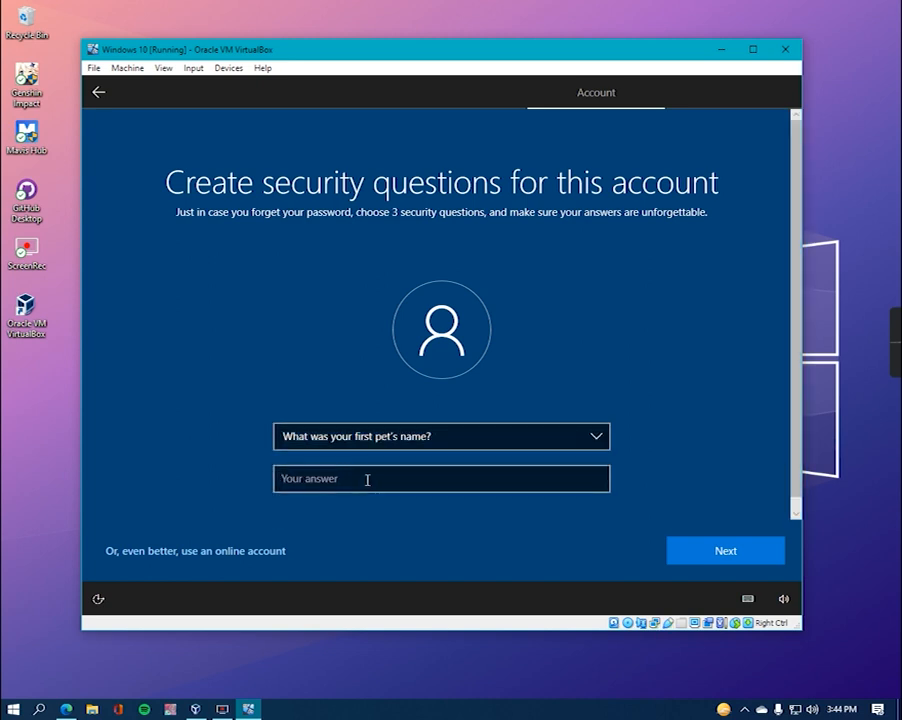
pyautogui.click(367, 479)
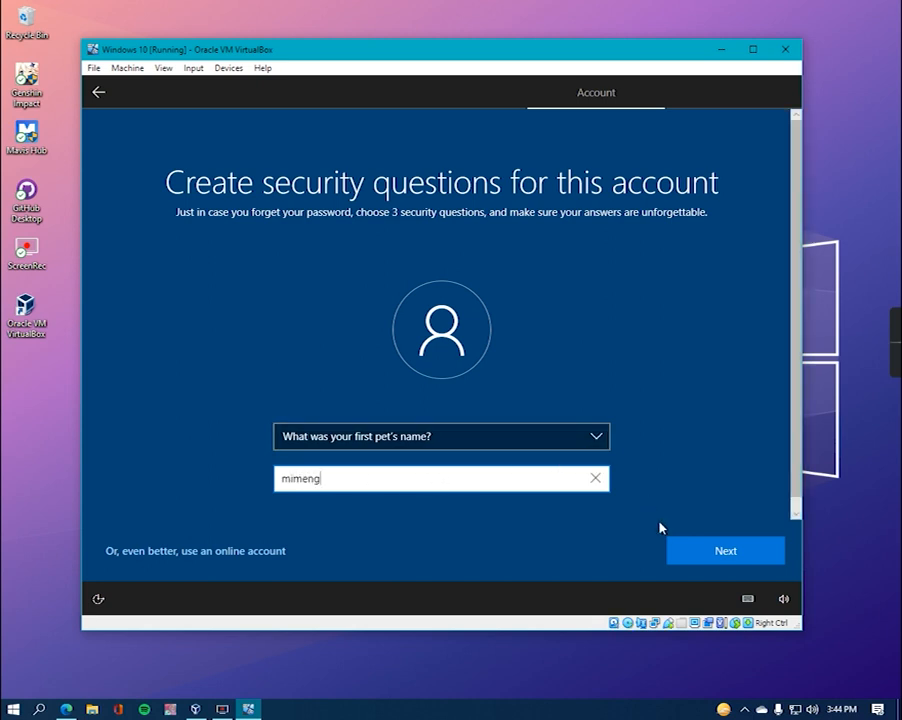
pyautogui.click(692, 563)
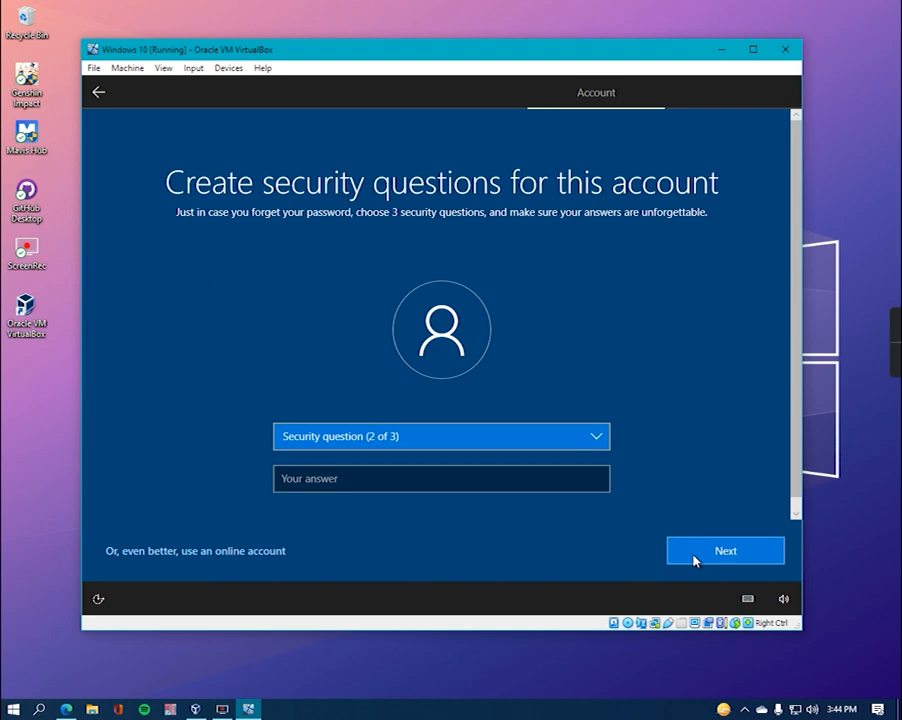
# - Choose the childhood nickname security question and enter its answer
pyautogui.click(598, 441)
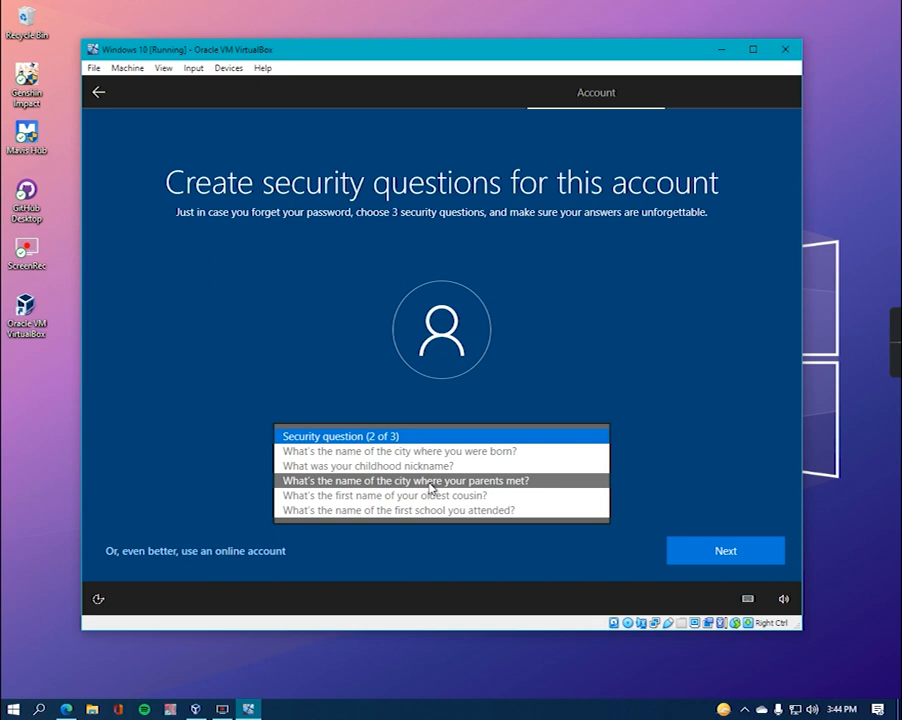
pyautogui.press('Up')
pyautogui.press('Return')
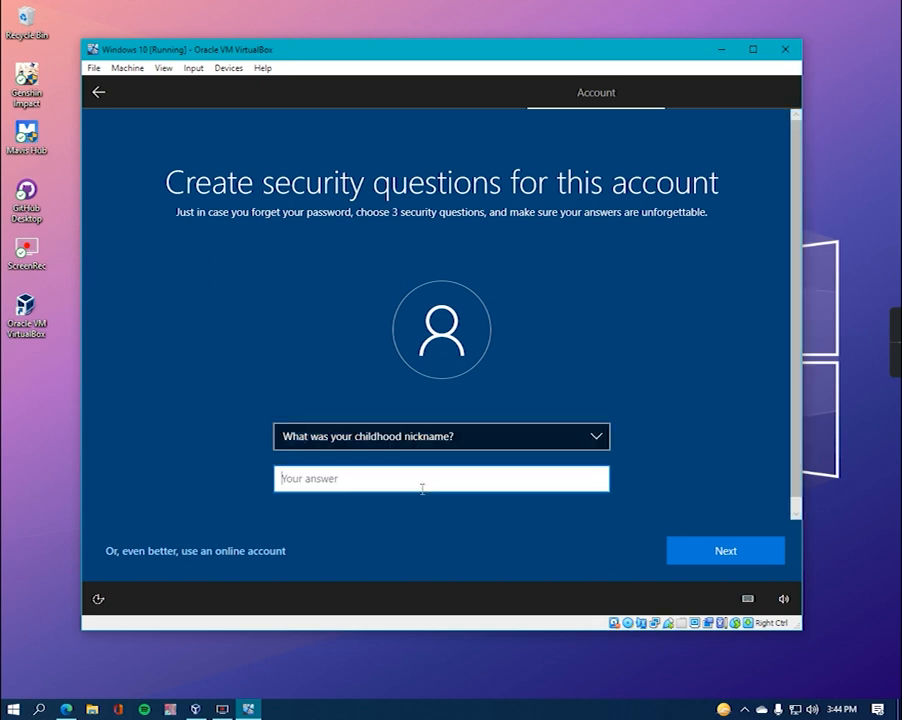
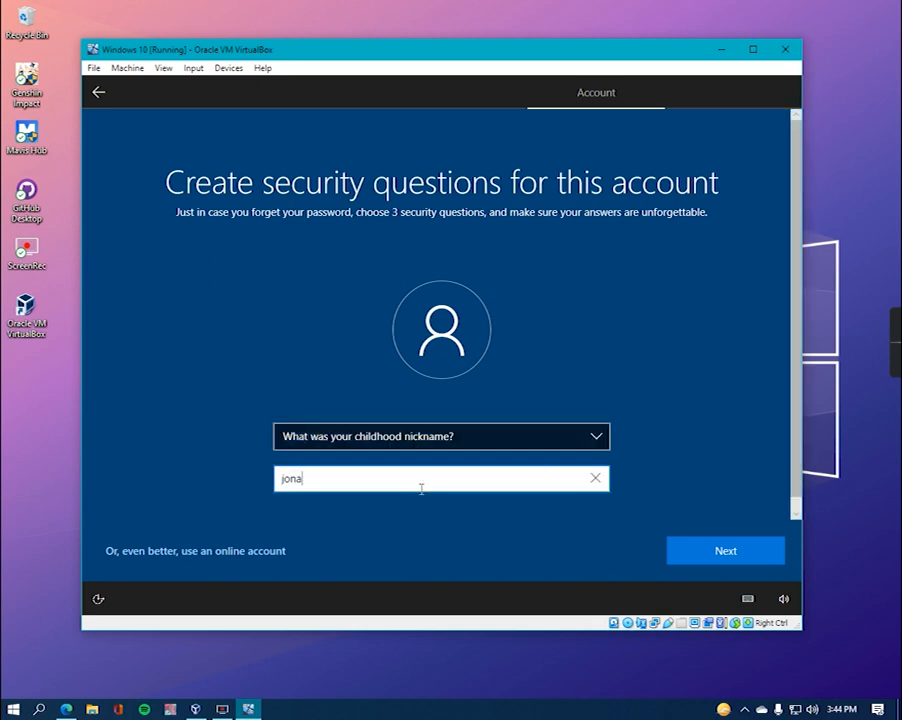
pyautogui.click(751, 560)
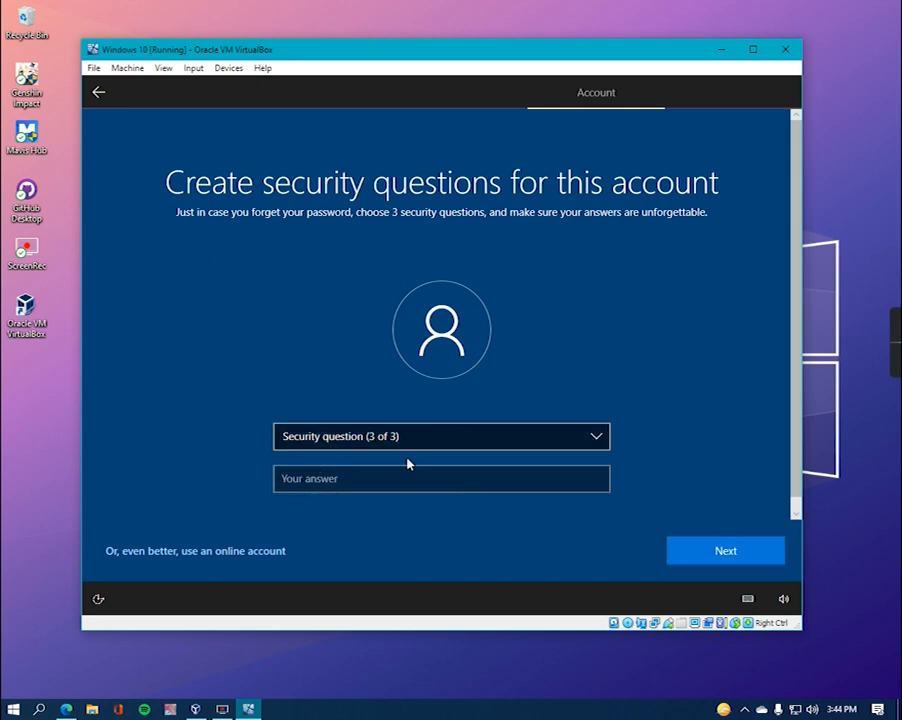
# - Choose the birth city security question and enter its answer, correcting a typo
pyautogui.click(588, 446)
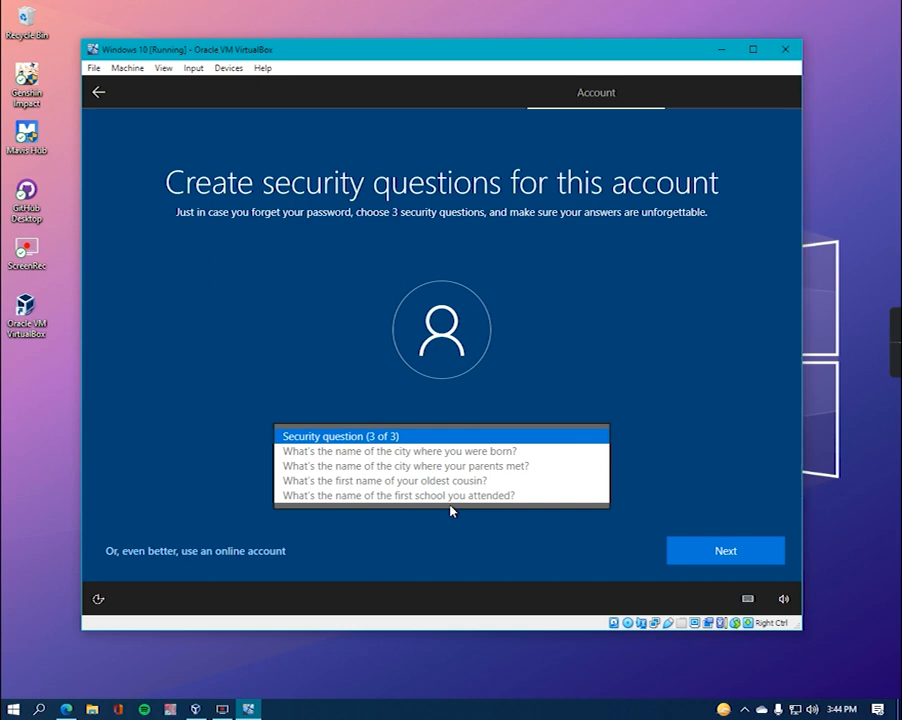
pyautogui.click(378, 452)
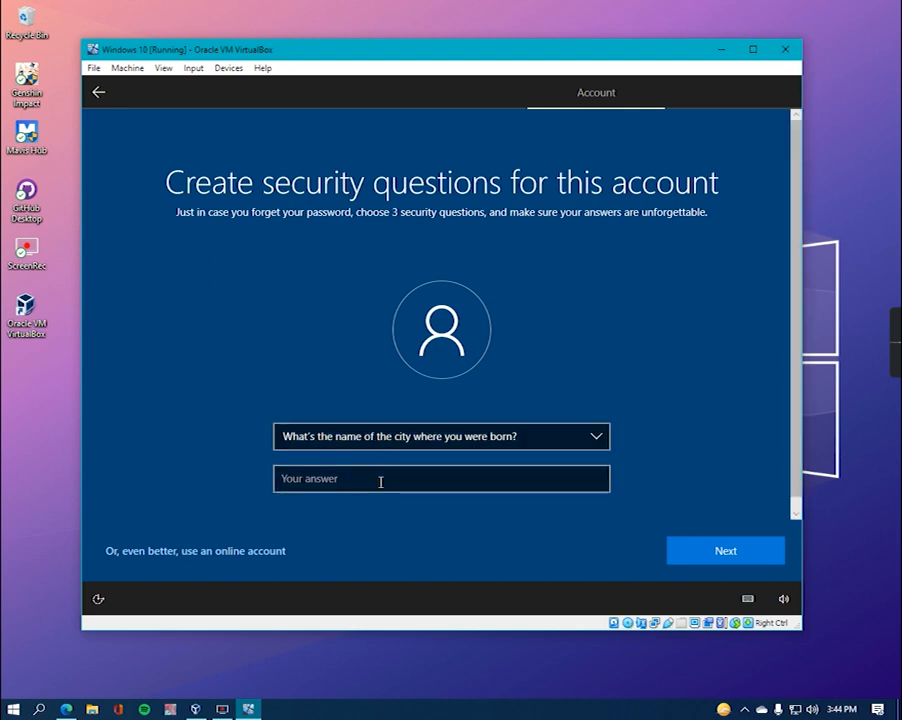
pyautogui.click(380, 482)
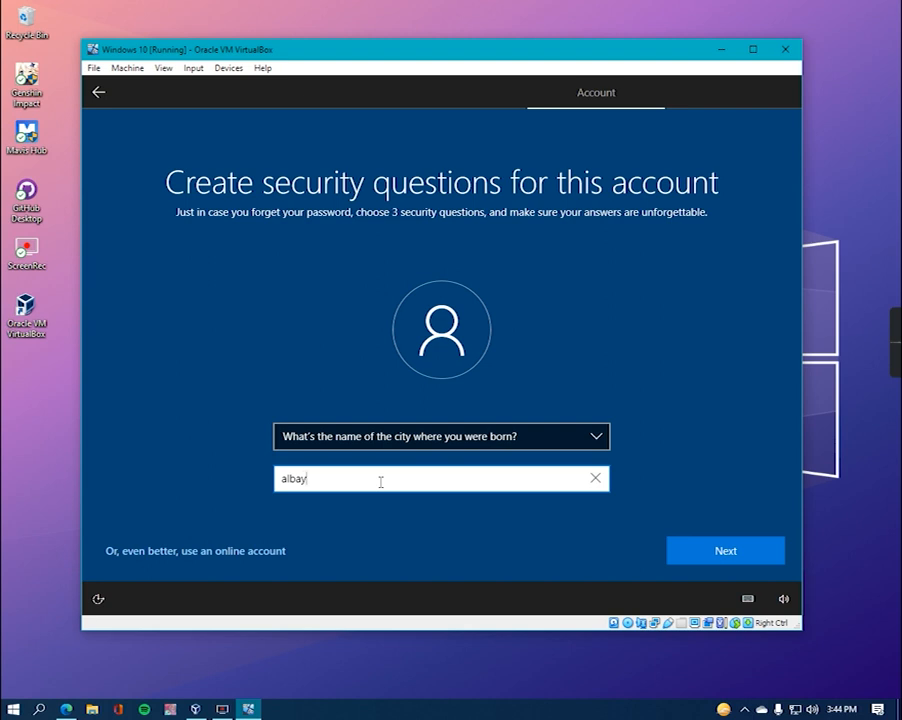
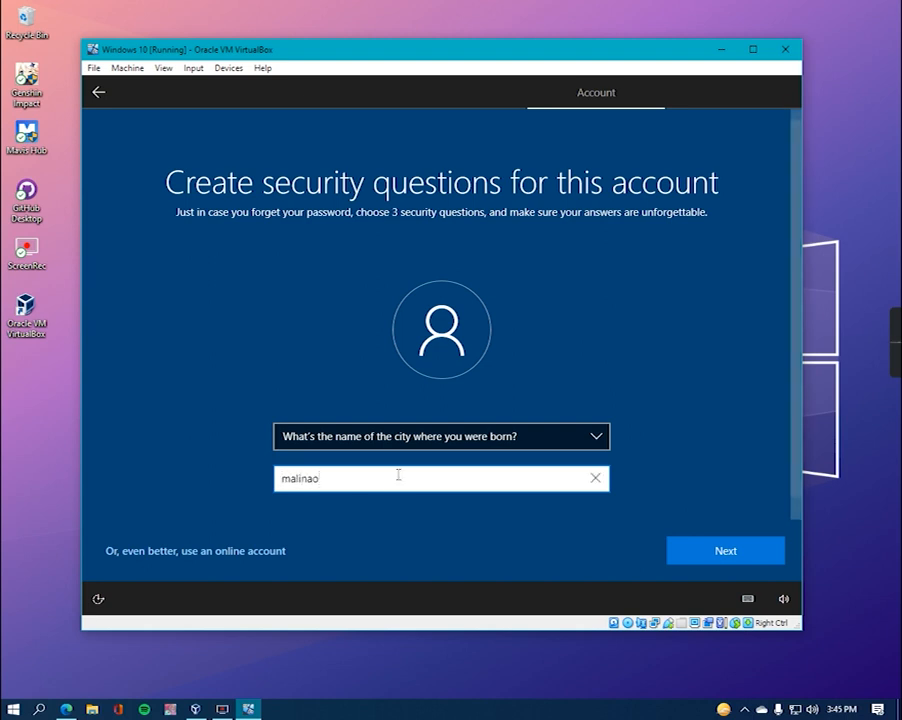
pyautogui.click(744, 562)
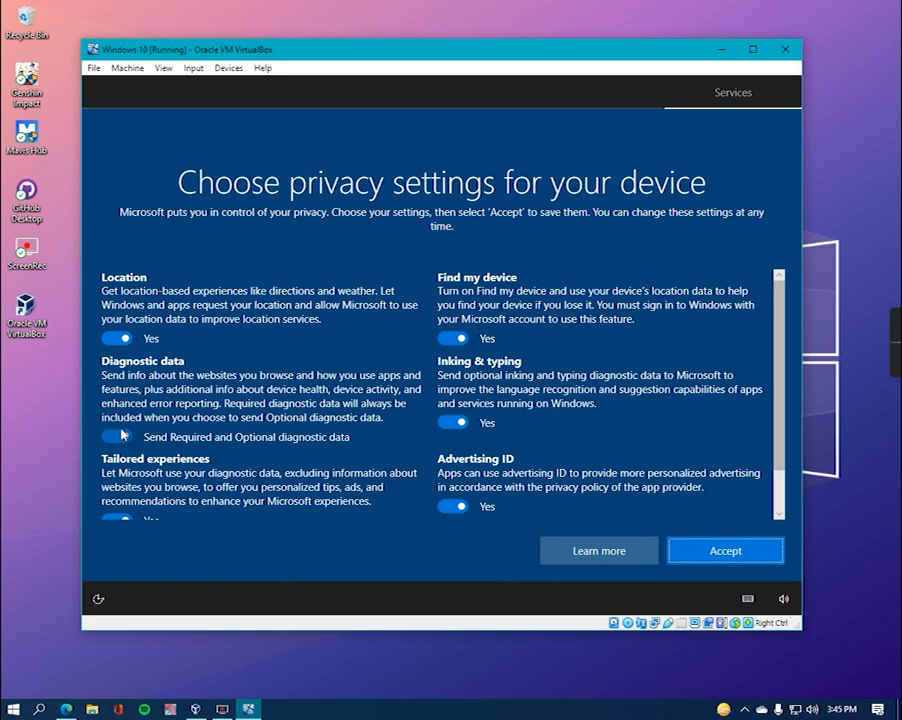
# - Review the privacy settings and accept them so Windows finishes setup
pyautogui.scroll(-2, 120, 435)
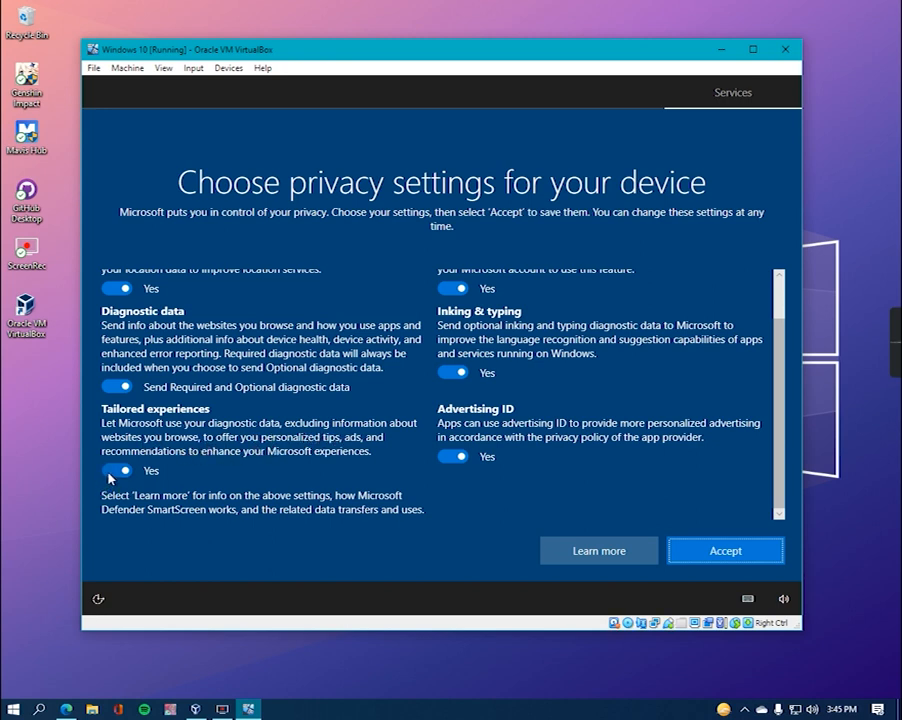
pyautogui.scroll(2, 586, 391)
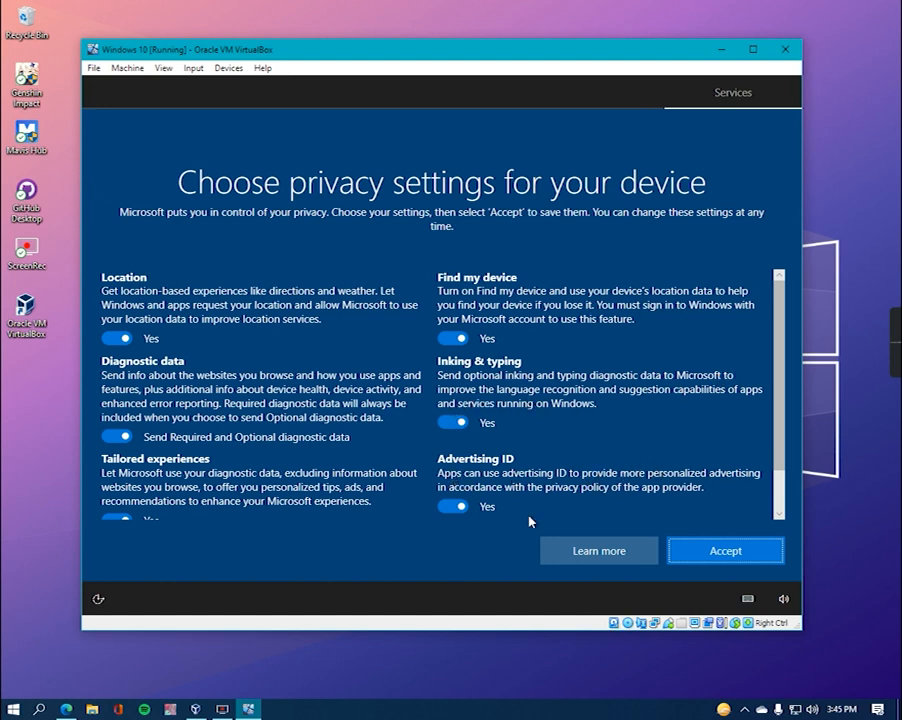
pyautogui.click(726, 551)
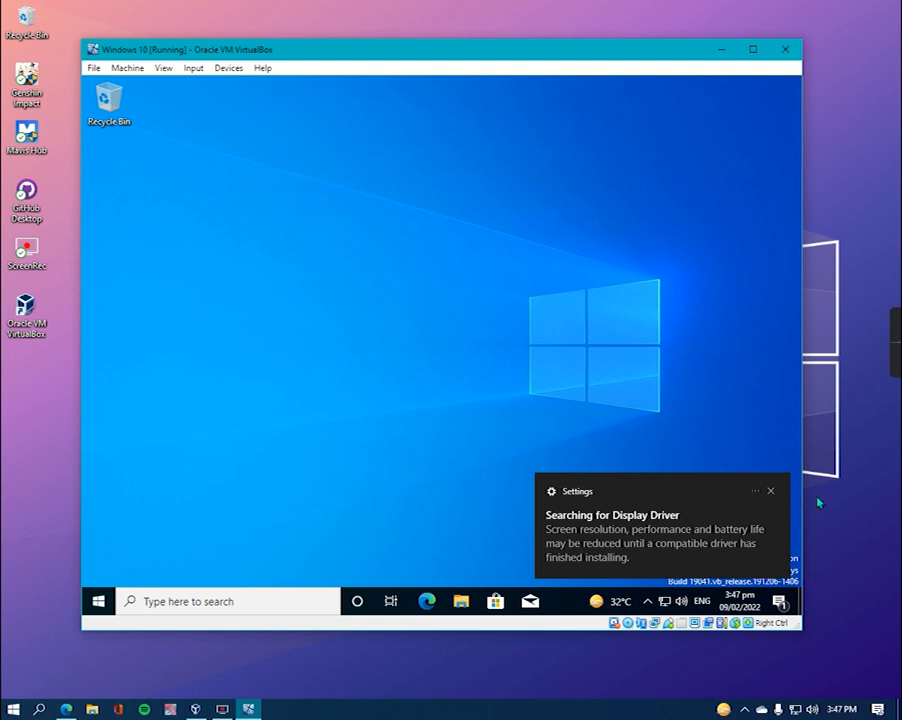
# - Dismiss the Searching for Display Driver toast and clear all notifications in Action Center
pyautogui.click(771, 493)
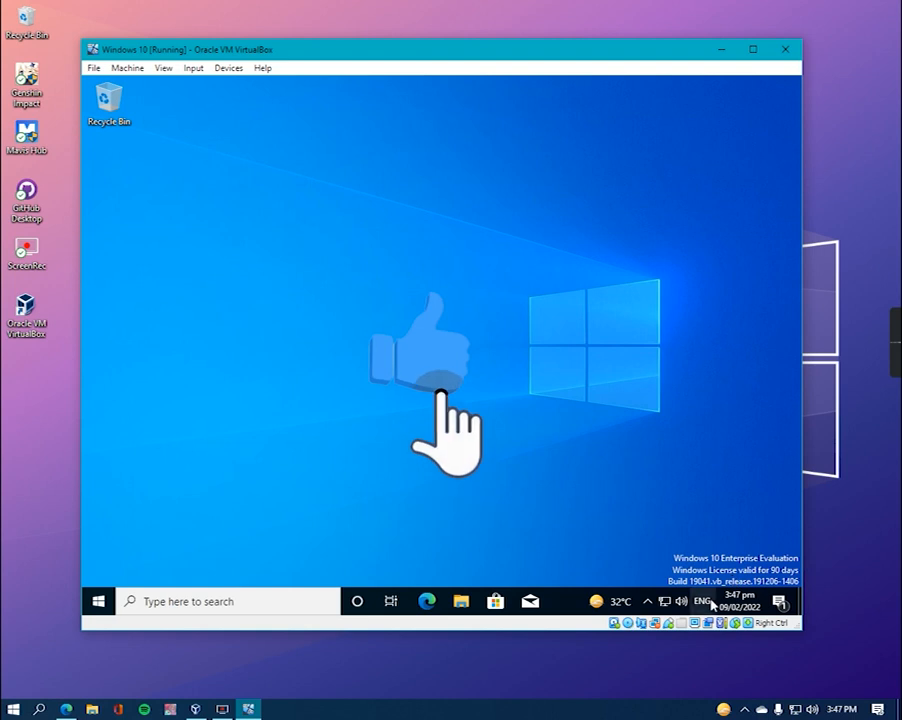
pyautogui.click(787, 600)
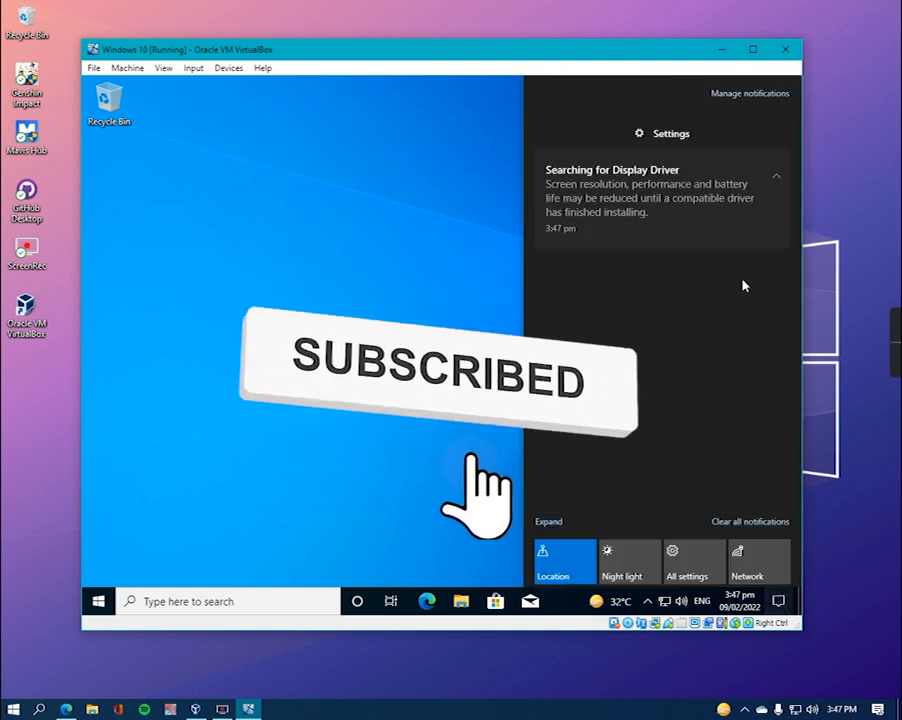
pyautogui.click(776, 521)
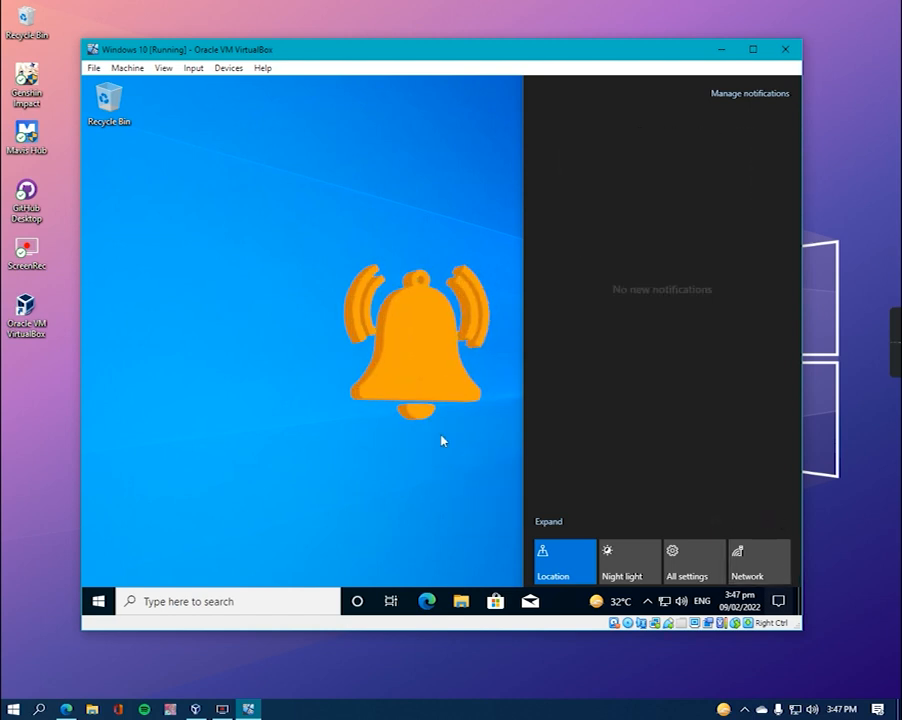